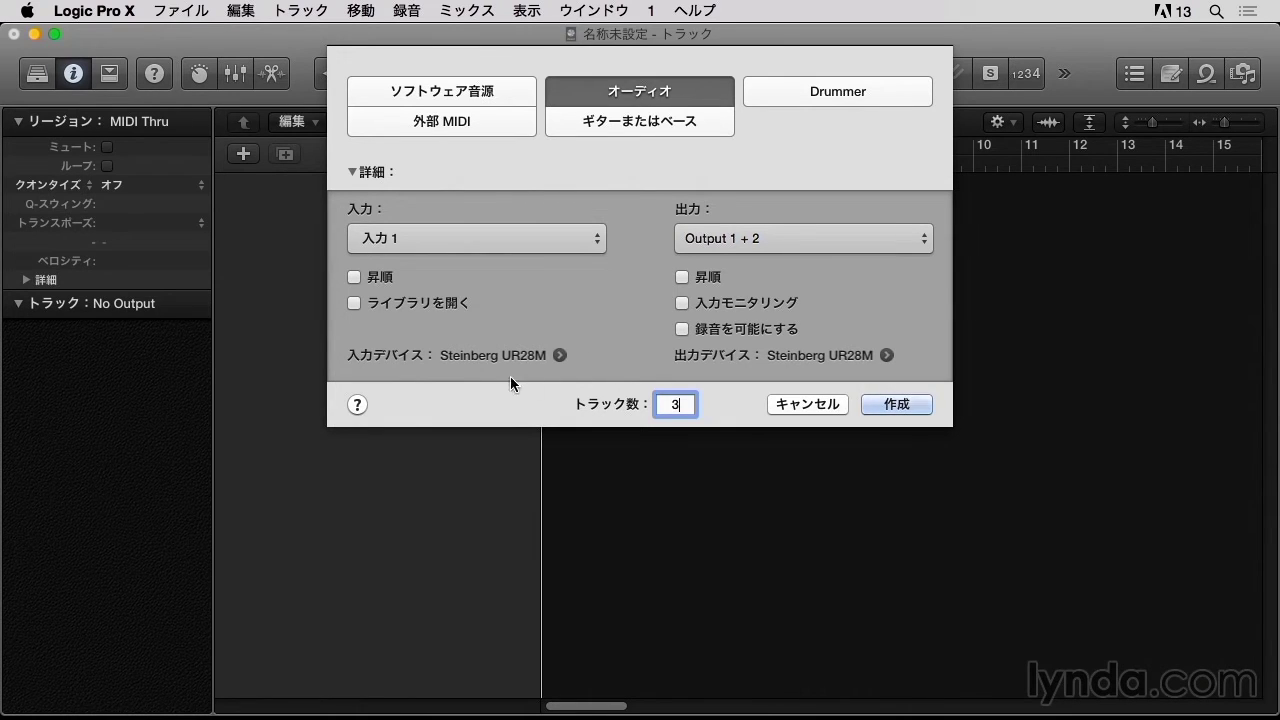
- Create three audio tracks using input 1 and Output 1 + 2, after viewing the available input choices
{"action": "left_click", "coordinate": [505, 242]}
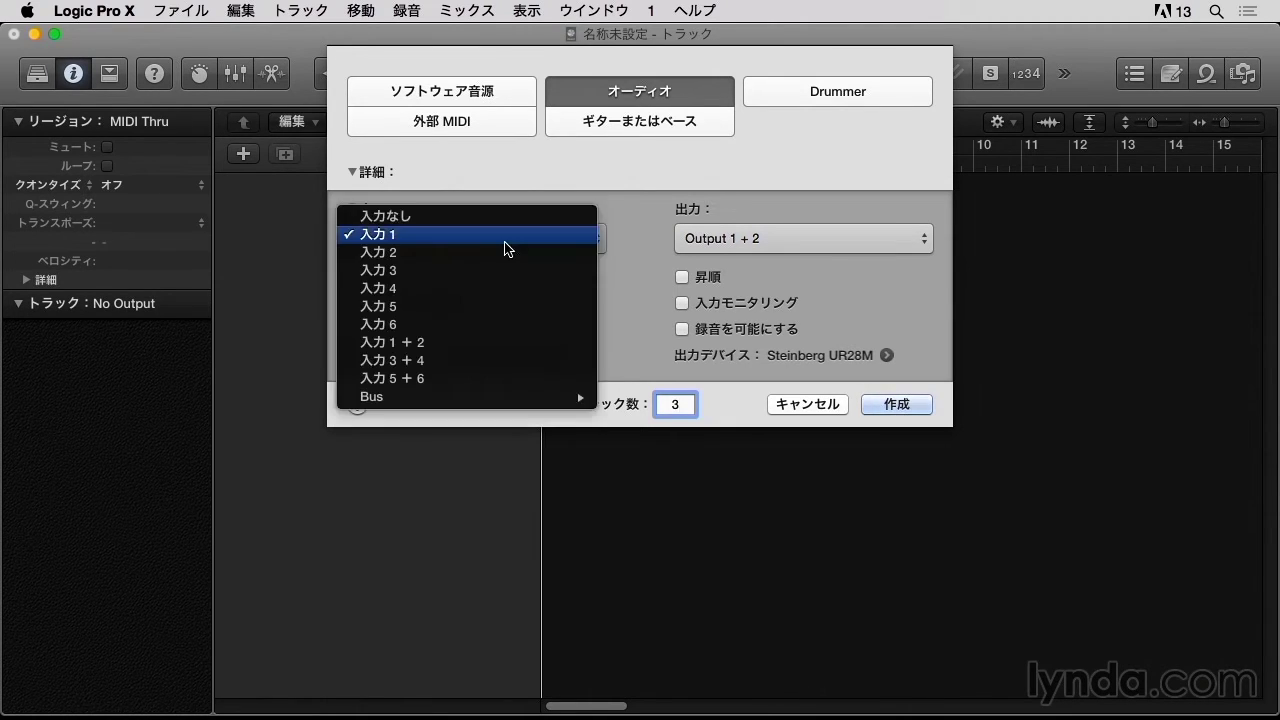
{"action": "left_click", "coordinate": [610, 172]}
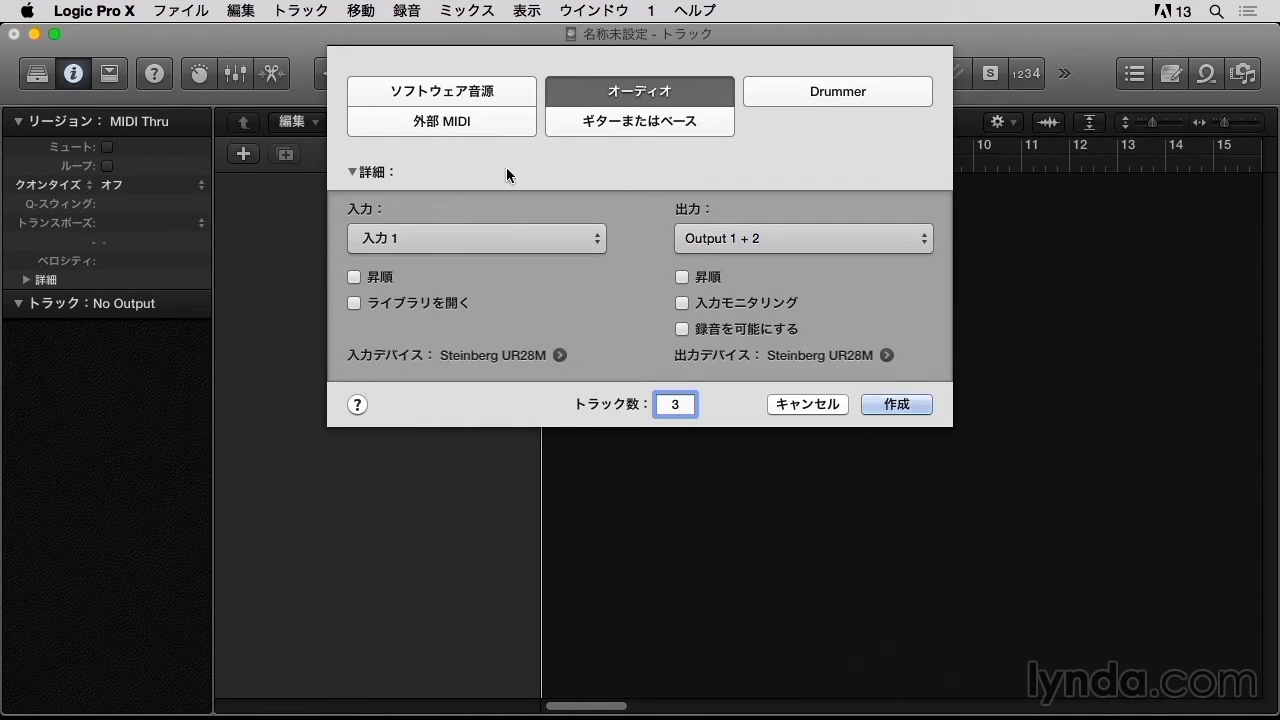
{"action": "left_click", "coordinate": [585, 241]}
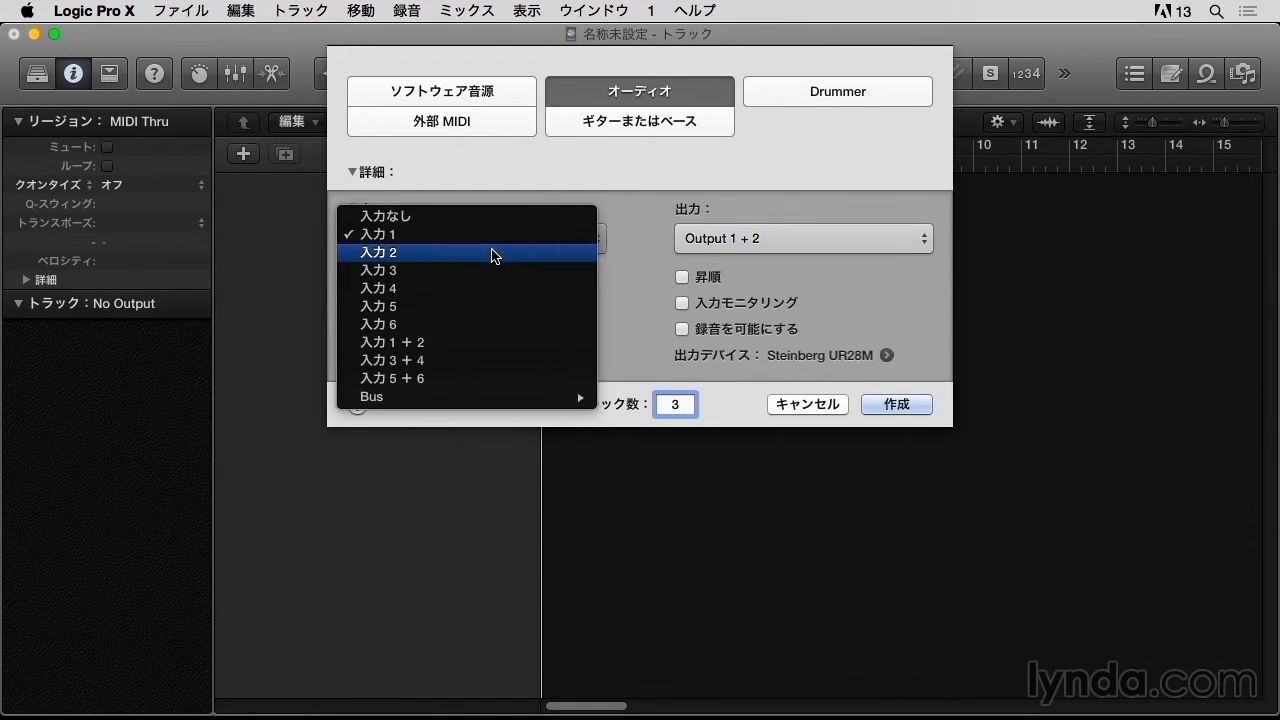
{"action": "left_click", "coordinate": [526, 190]}
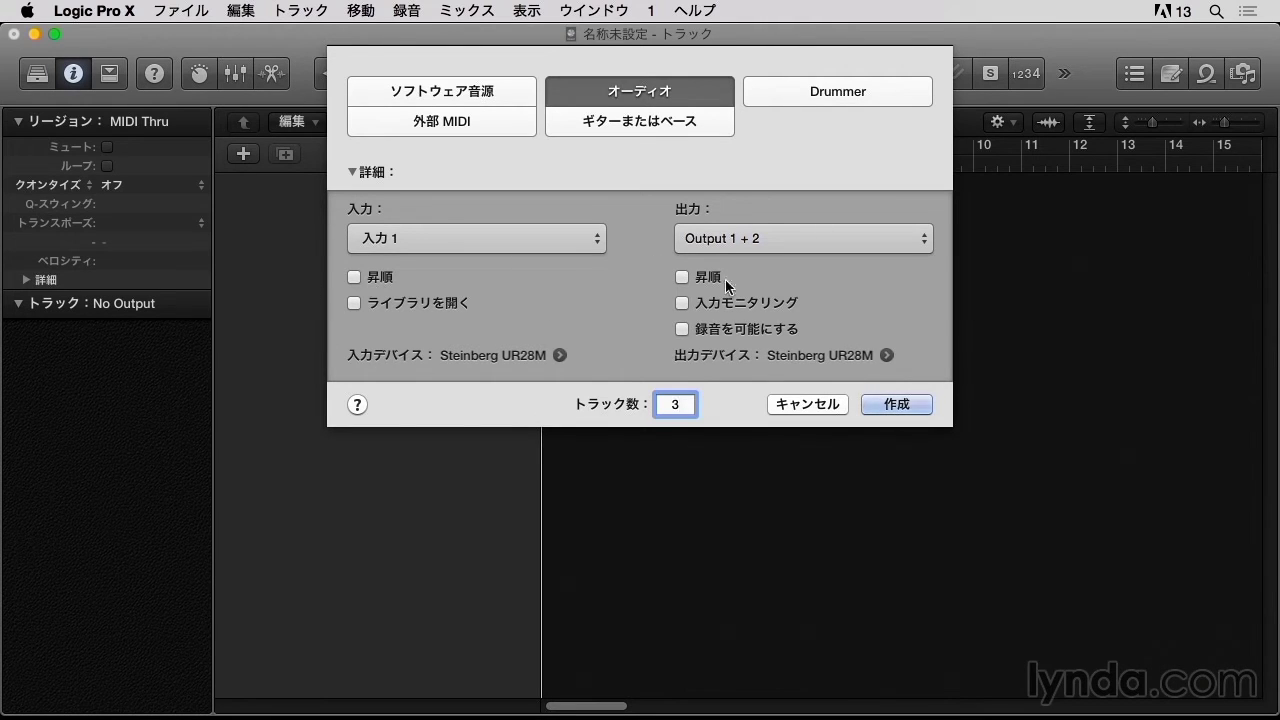
{"action": "left_click", "coordinate": [899, 405]}
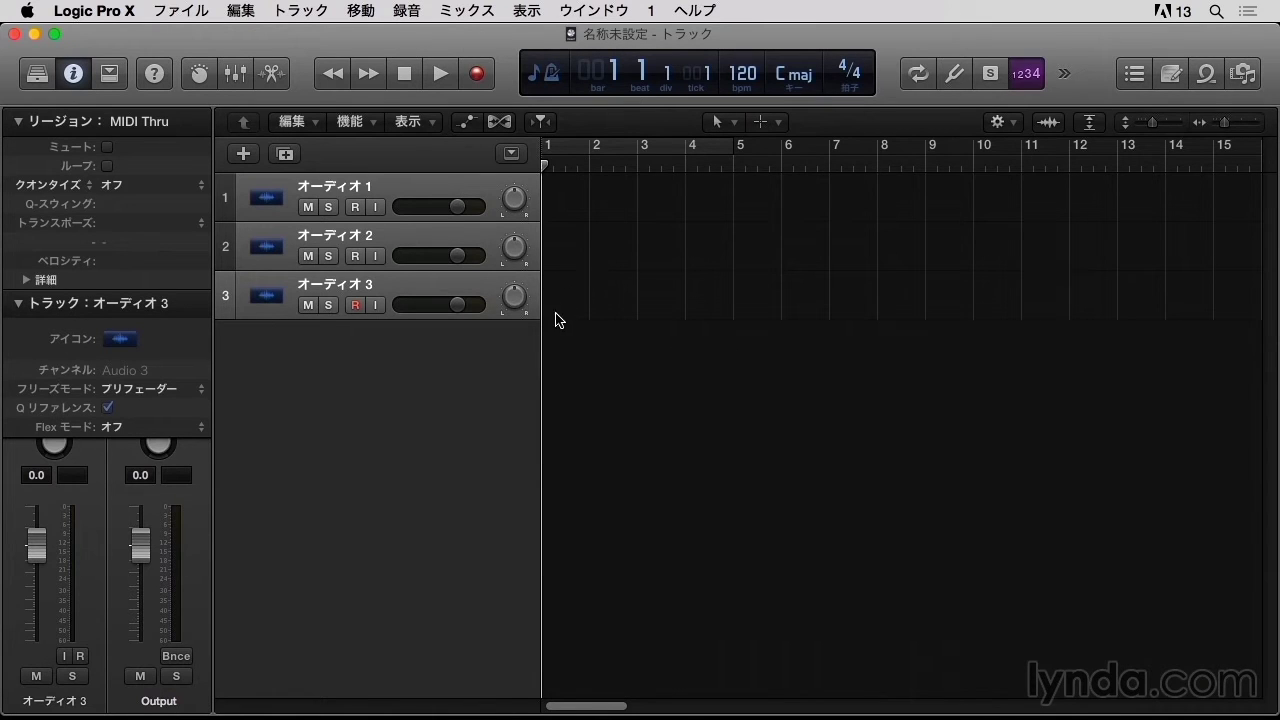
- Select the first audio track and collapse the Region and Track inspector sections to expose its full channel strip
{"action": "left_click", "coordinate": [228, 197]}
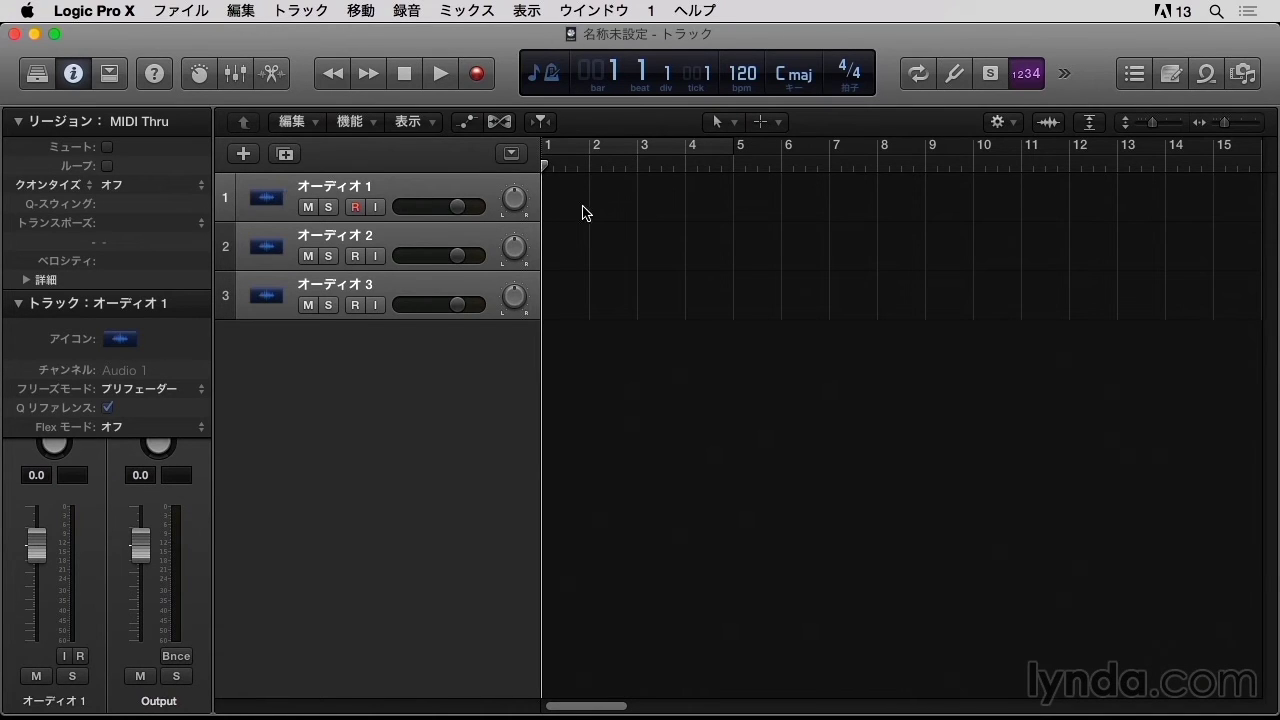
{"action": "left_click", "coordinate": [70, 78]}
{"action": "left_click", "coordinate": [70, 78]}
{"action": "left_click", "coordinate": [16, 122]}
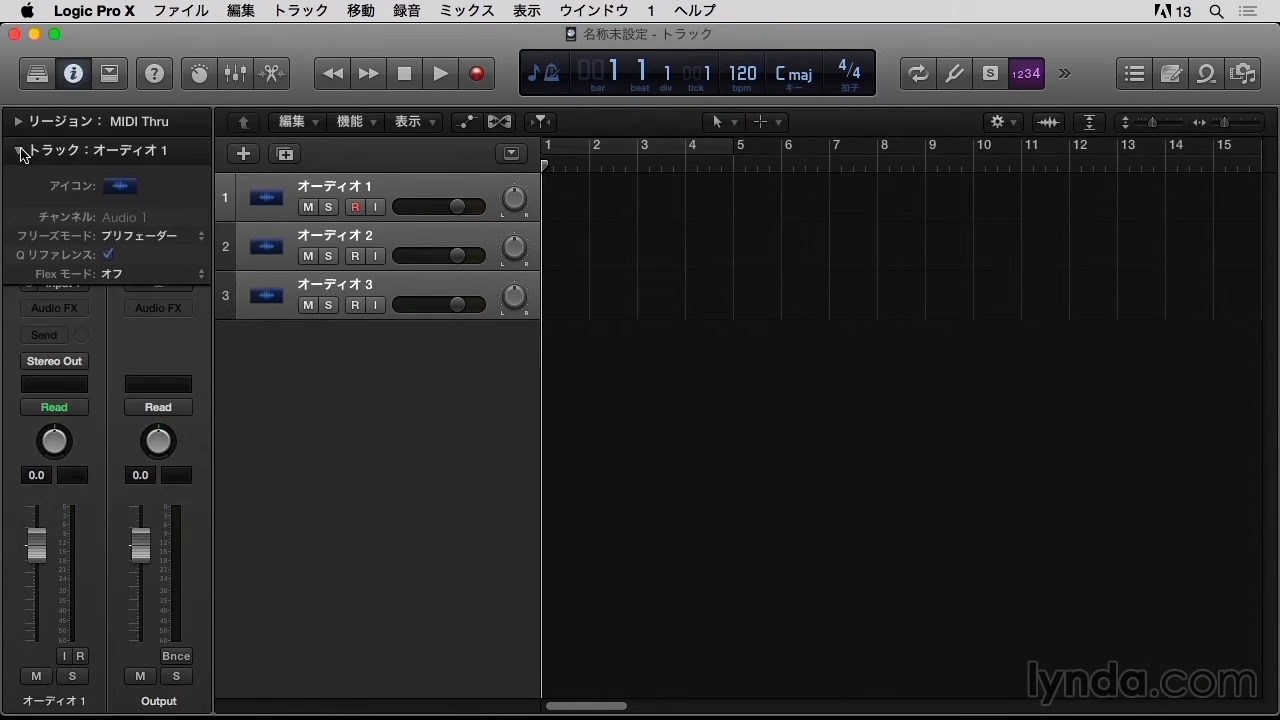
{"action": "left_click", "coordinate": [18, 150]}
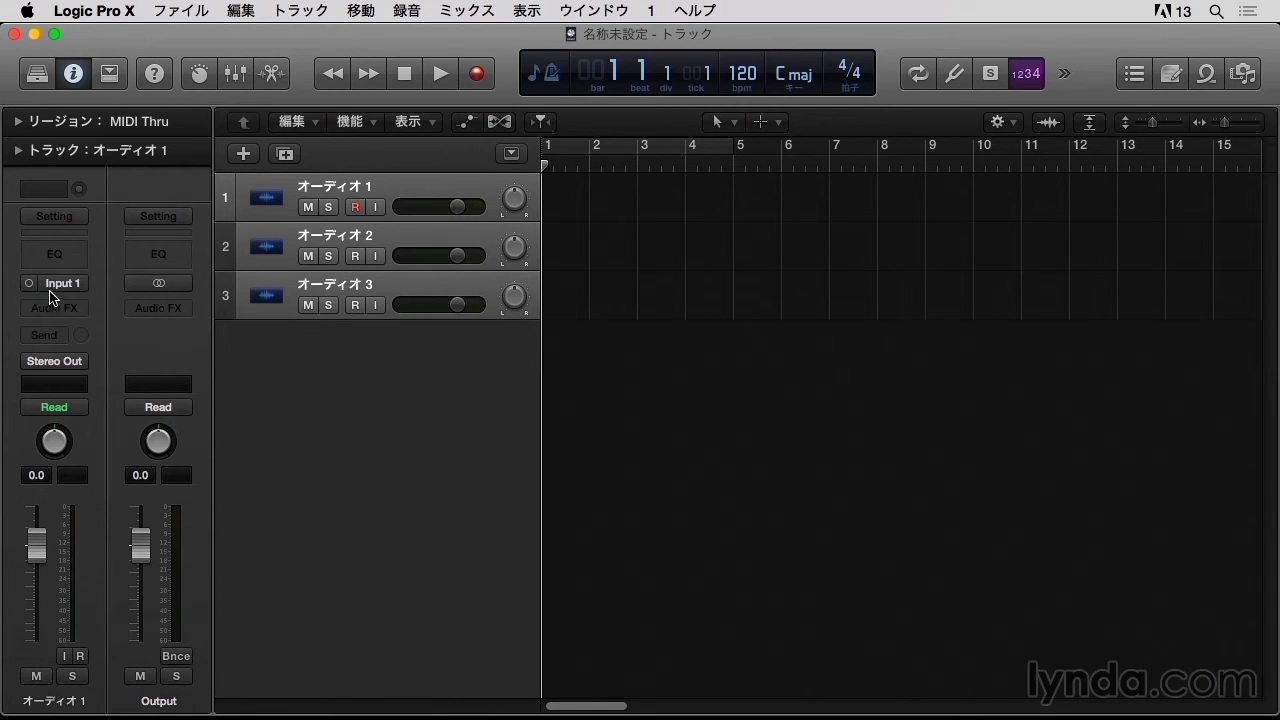
- View the input choices on the first audio track's channel strip and leave it on Input 1
{"action": "left_click", "coordinate": [80, 289]}
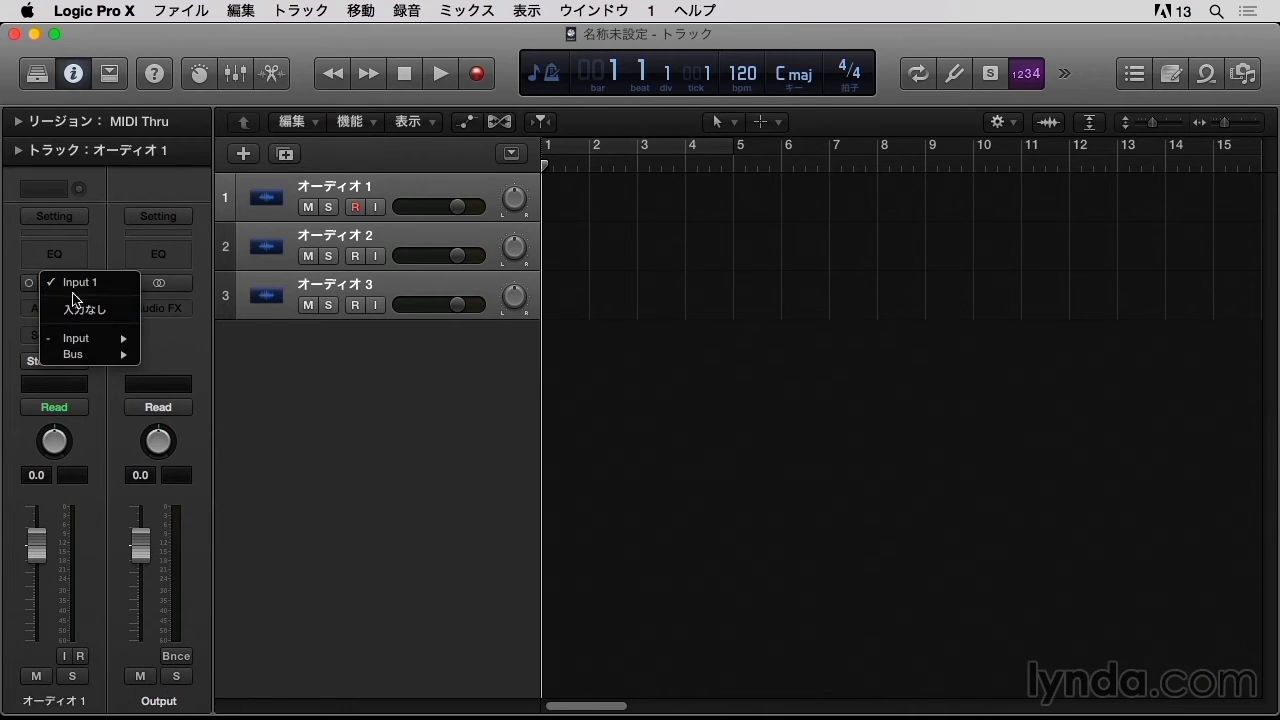
{"action": "mouse_move", "coordinate": [80, 340]}
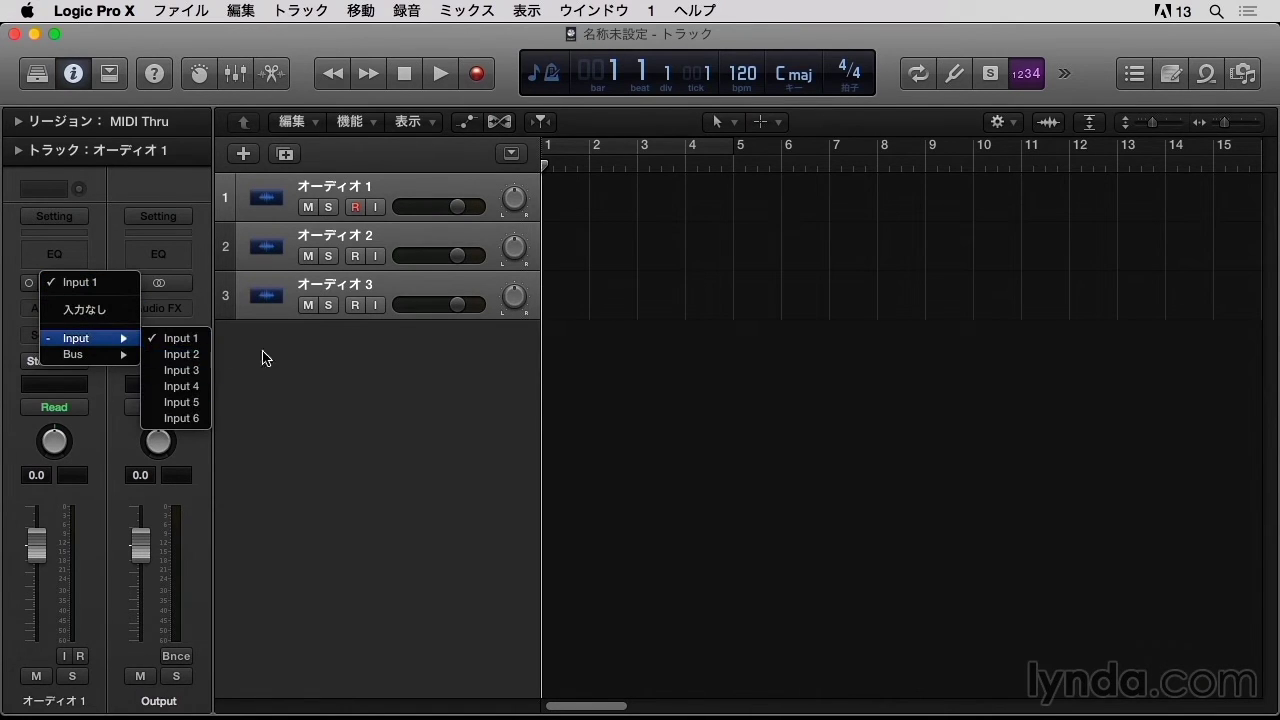
{"action": "left_click", "coordinate": [347, 356]}
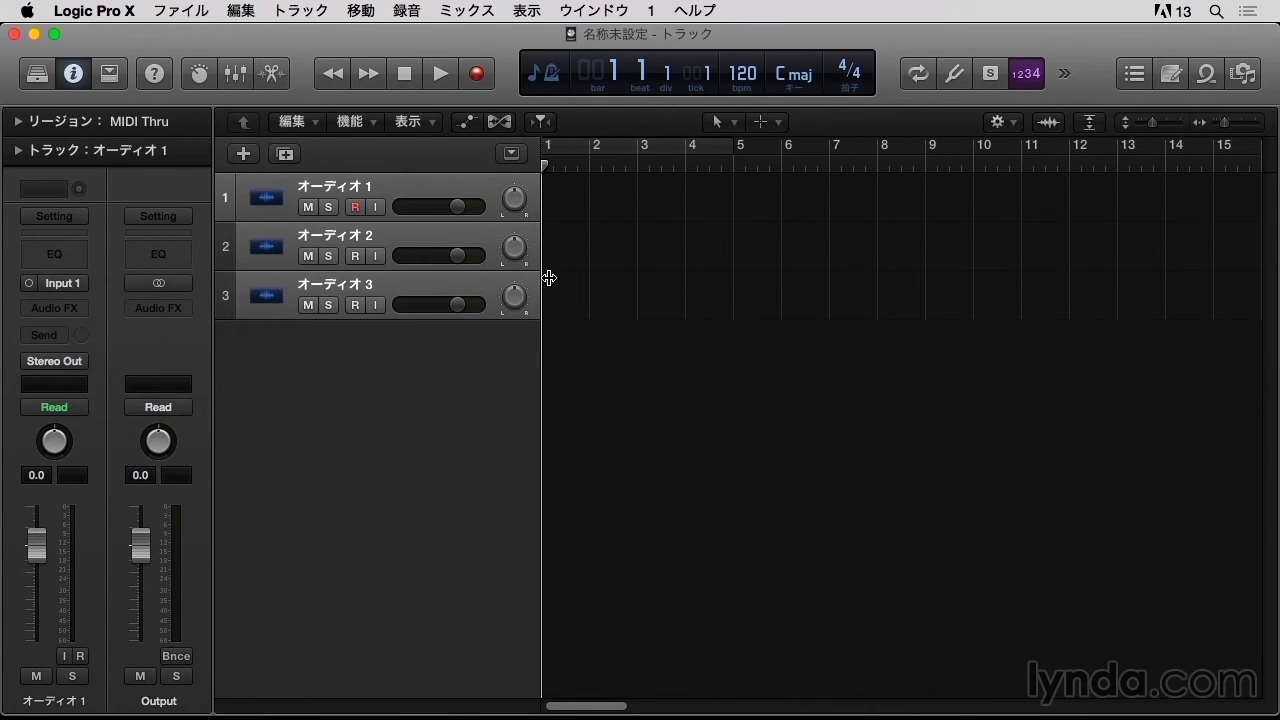
- Set the second audio track's channel strip input to Input 2
{"action": "left_click", "coordinate": [228, 252]}
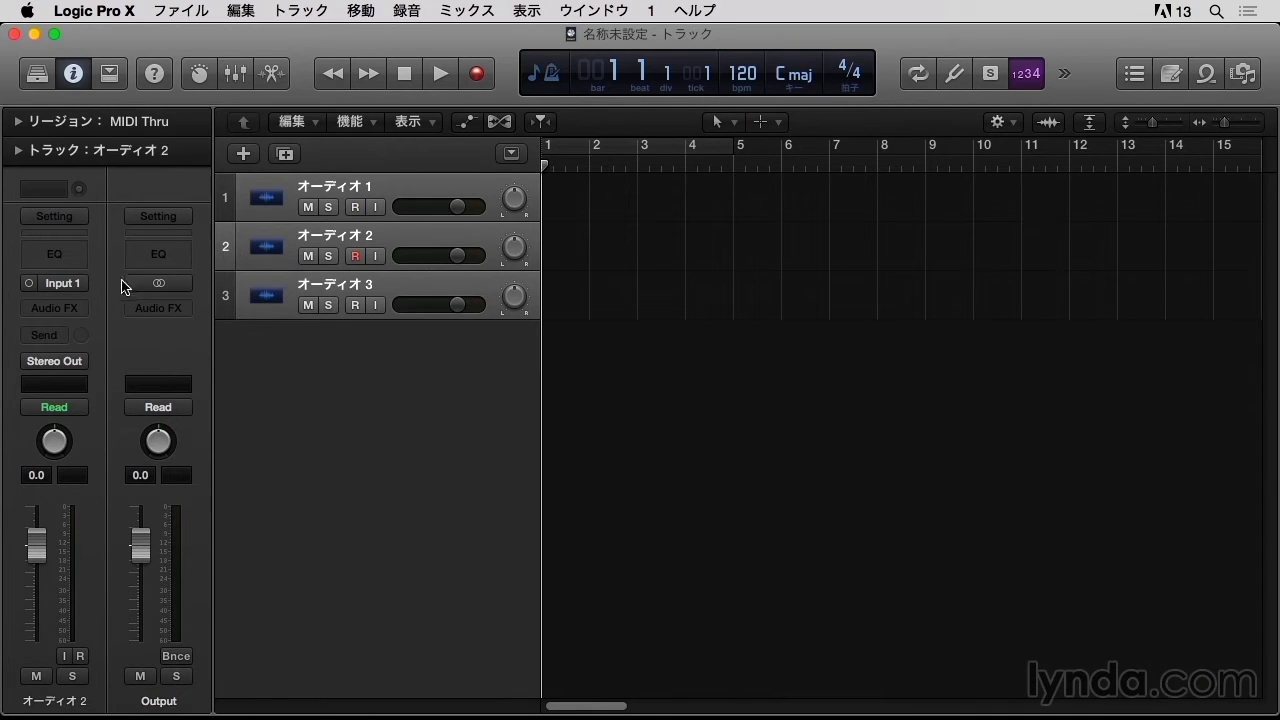
{"action": "left_click", "coordinate": [72, 289]}
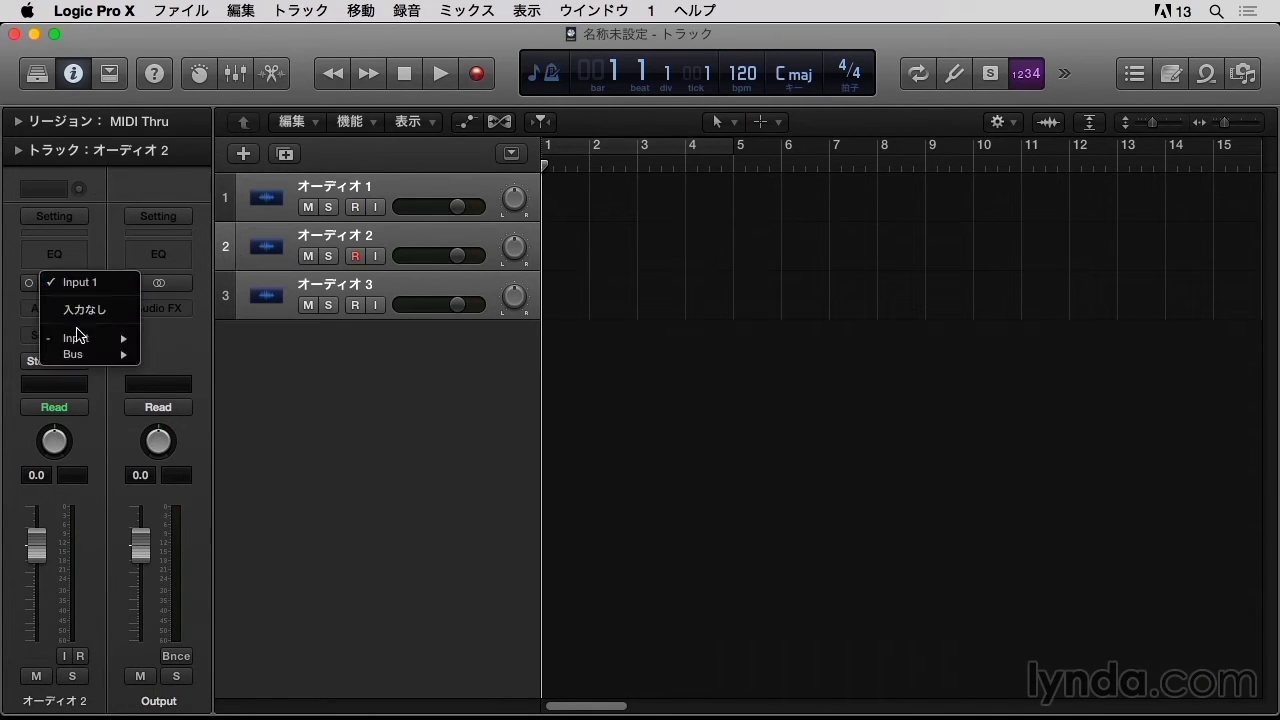
{"action": "mouse_move", "coordinate": [80, 338]}
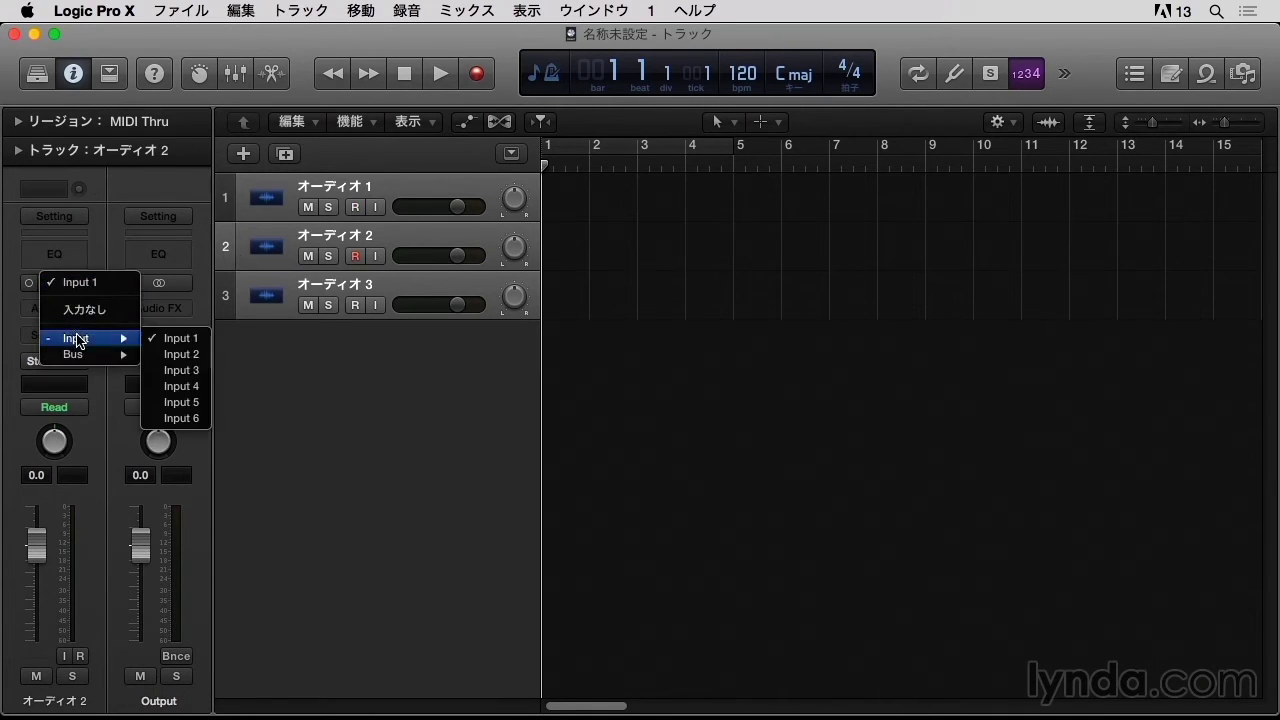
{"action": "left_click", "coordinate": [172, 354]}
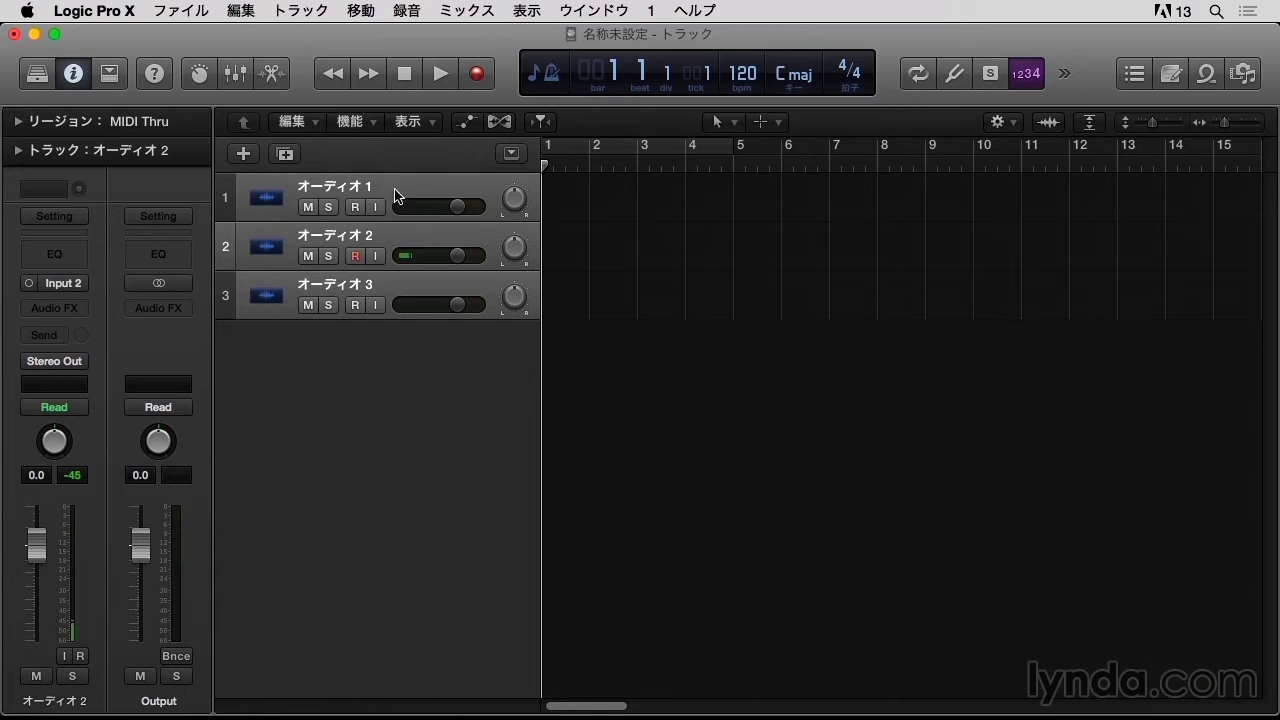
- Set the third audio track's channel strip input to Input 3
{"action": "left_click", "coordinate": [234, 308]}
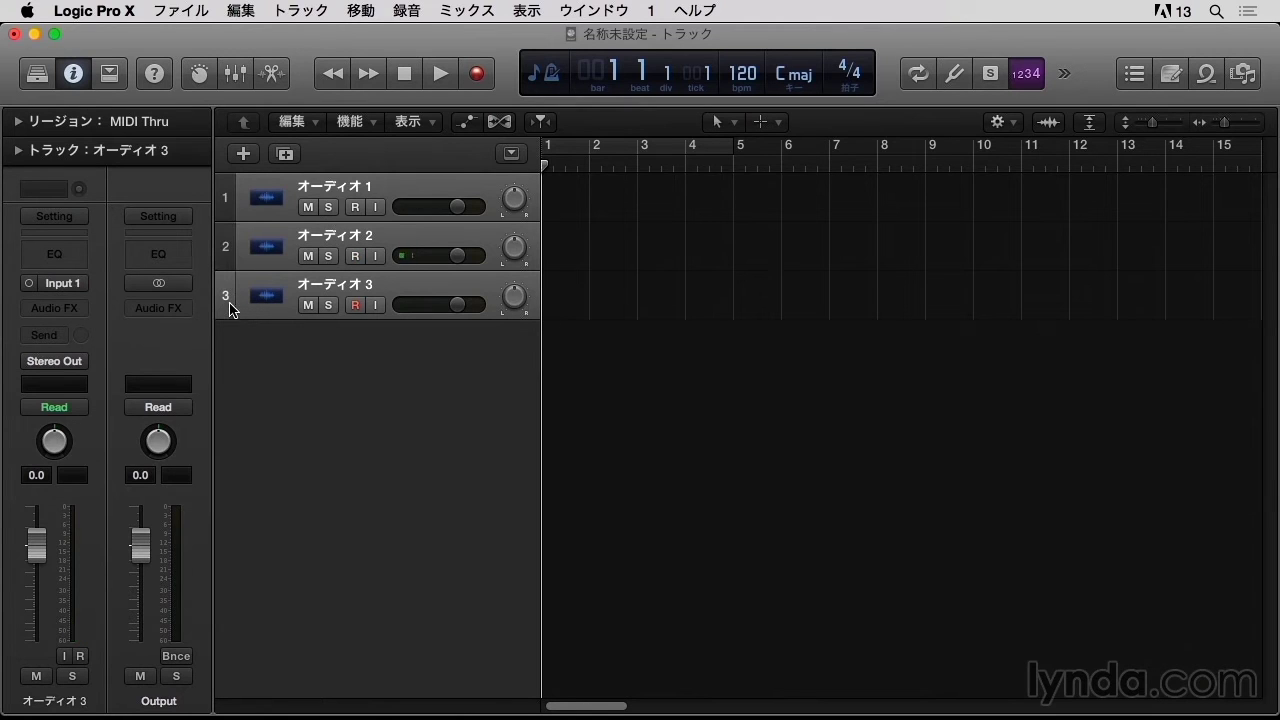
{"action": "left_click", "coordinate": [60, 288]}
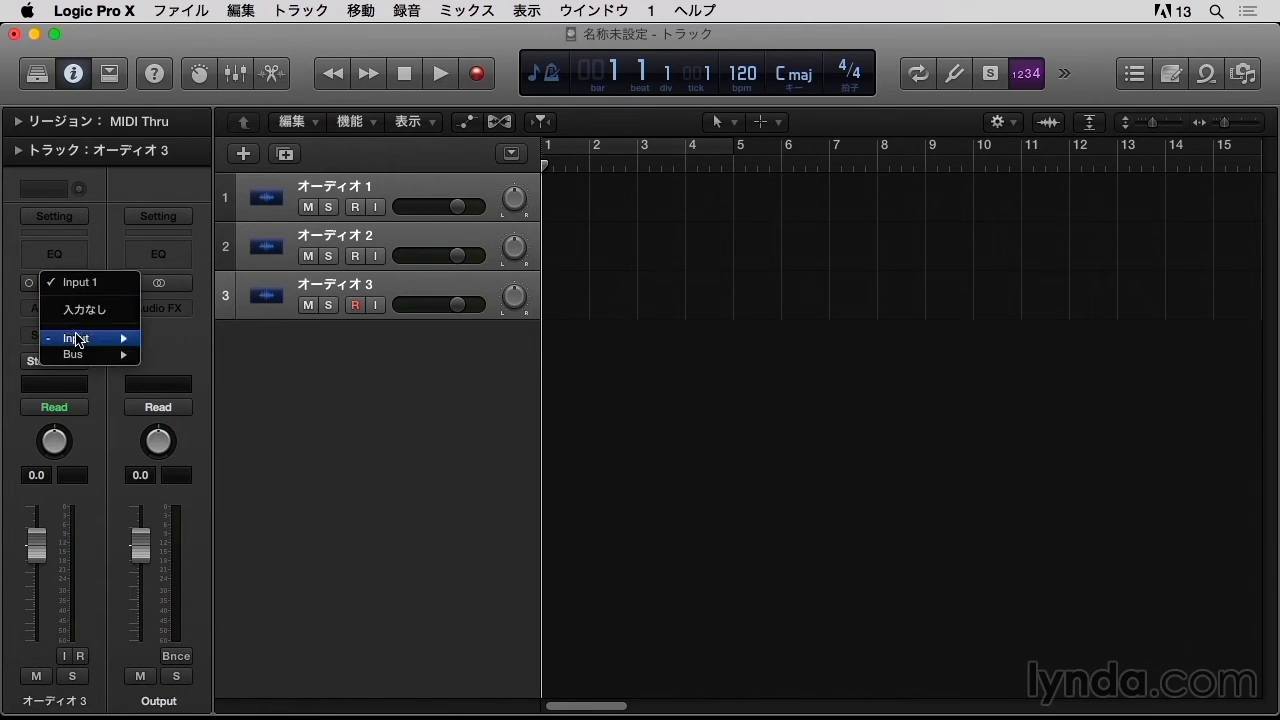
{"action": "mouse_move", "coordinate": [80, 340]}
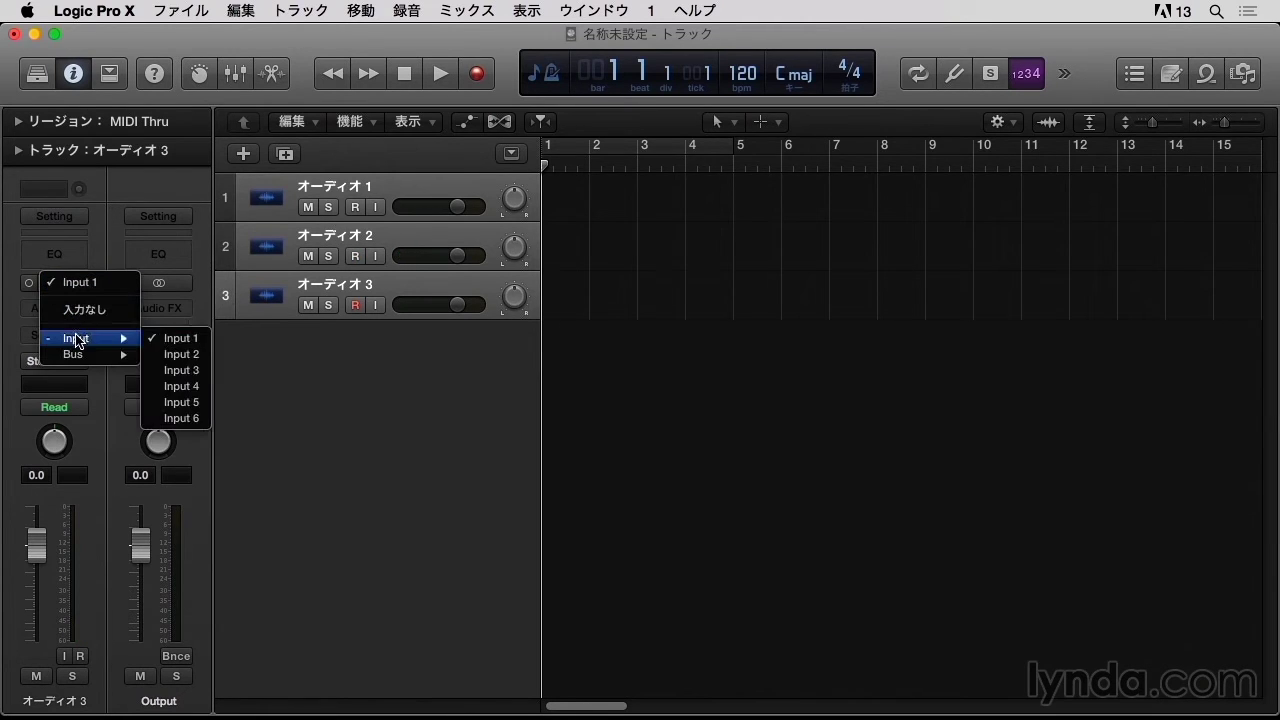
{"action": "left_click", "coordinate": [182, 371]}
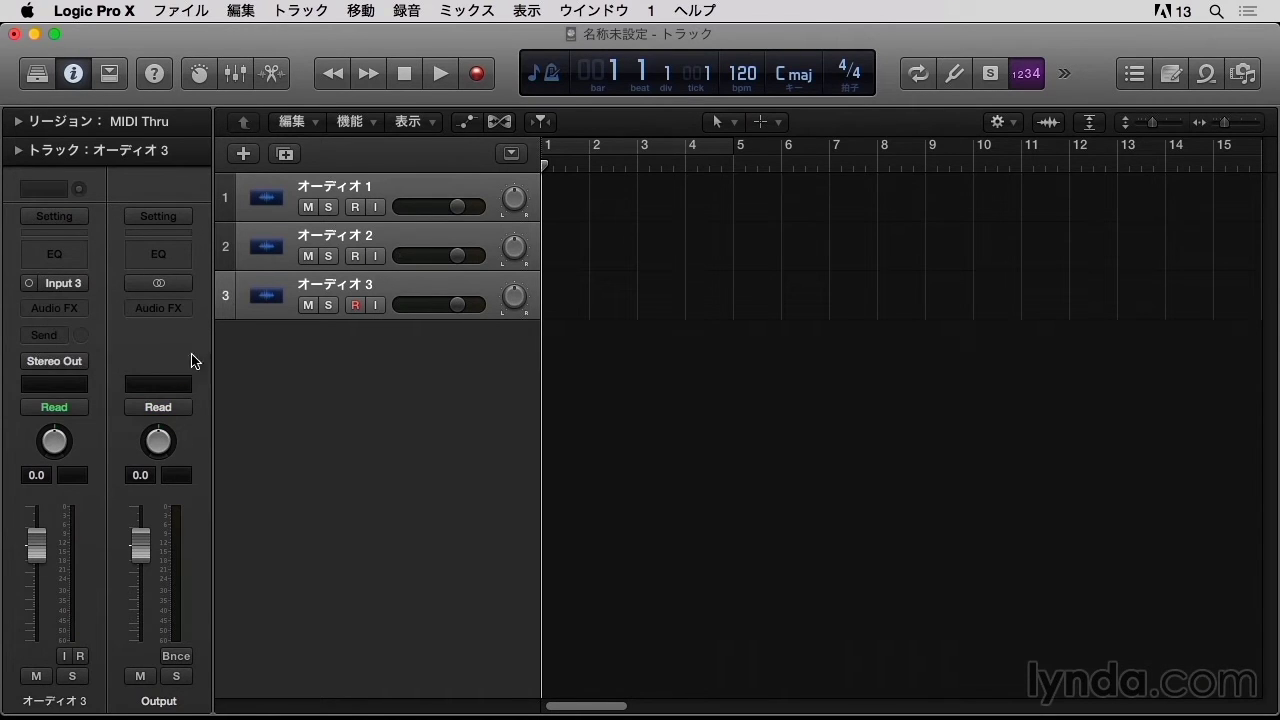
- Check the input assignments of the second and first audio tracks, and switch to the dspMixFx UR28M mixer
{"action": "left_click", "coordinate": [229, 262]}
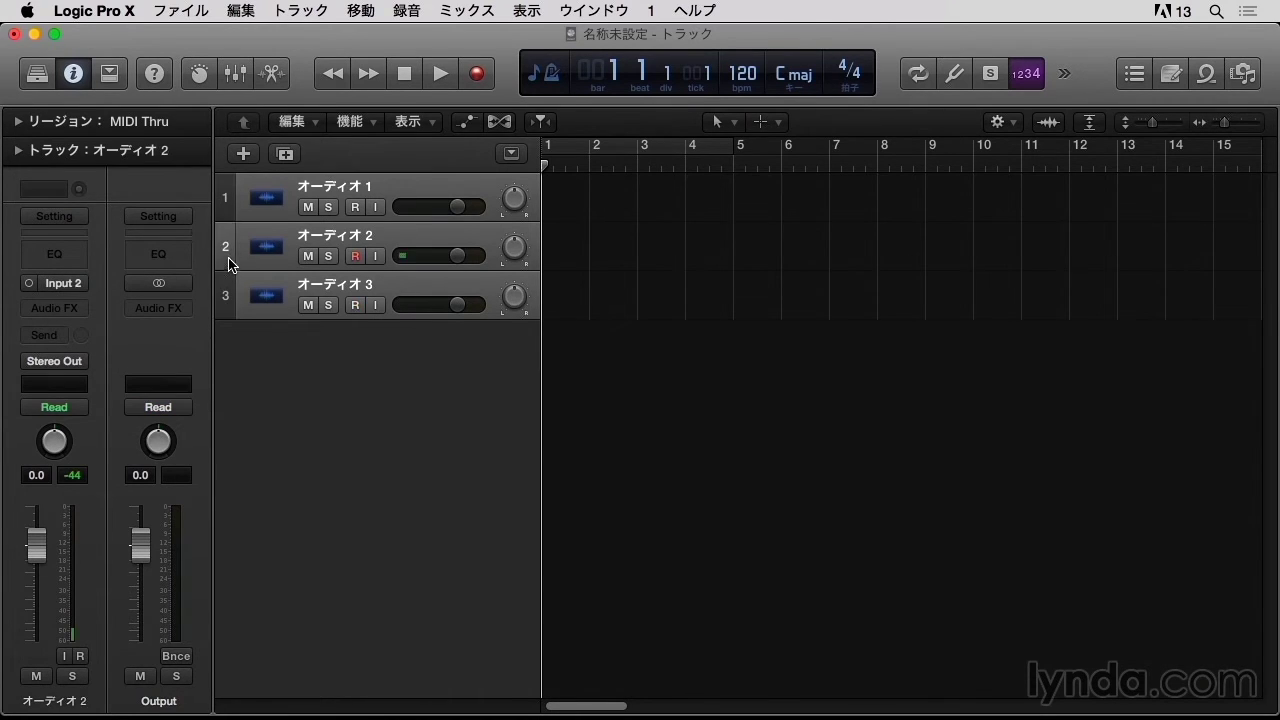
{"action": "left_click", "coordinate": [229, 201]}
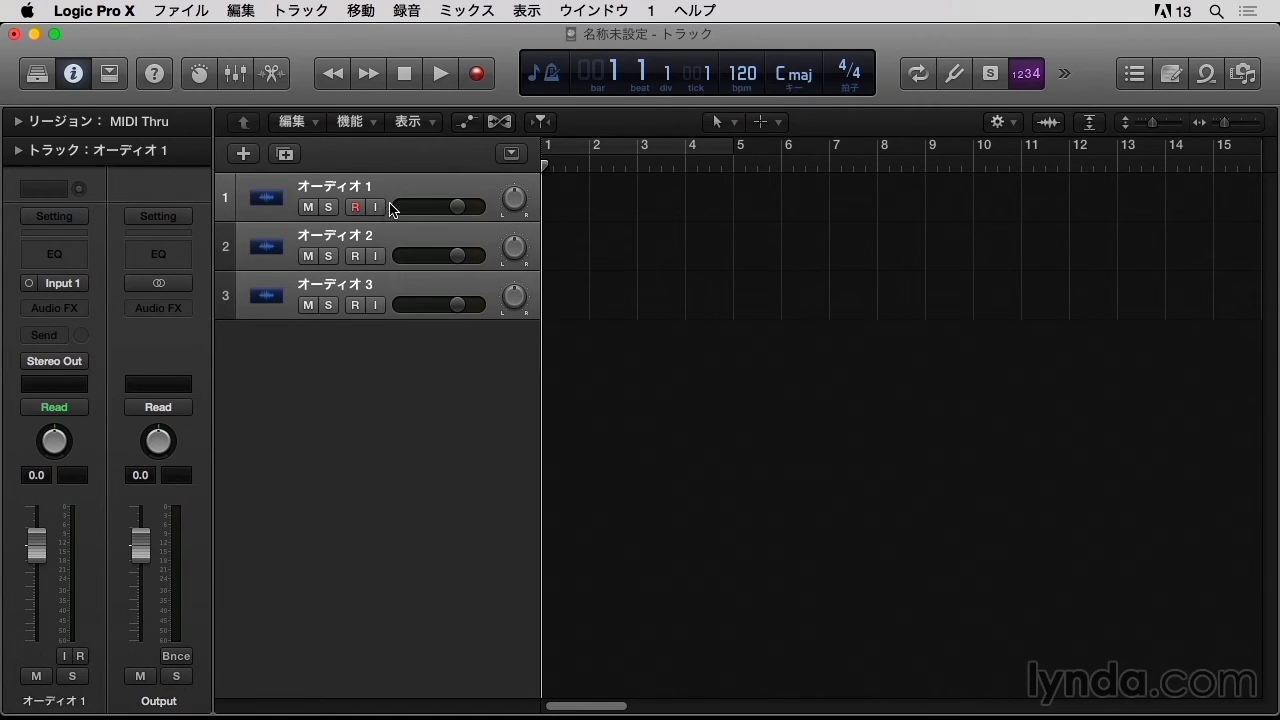
{"action": "key", "text": "super+Tab"}
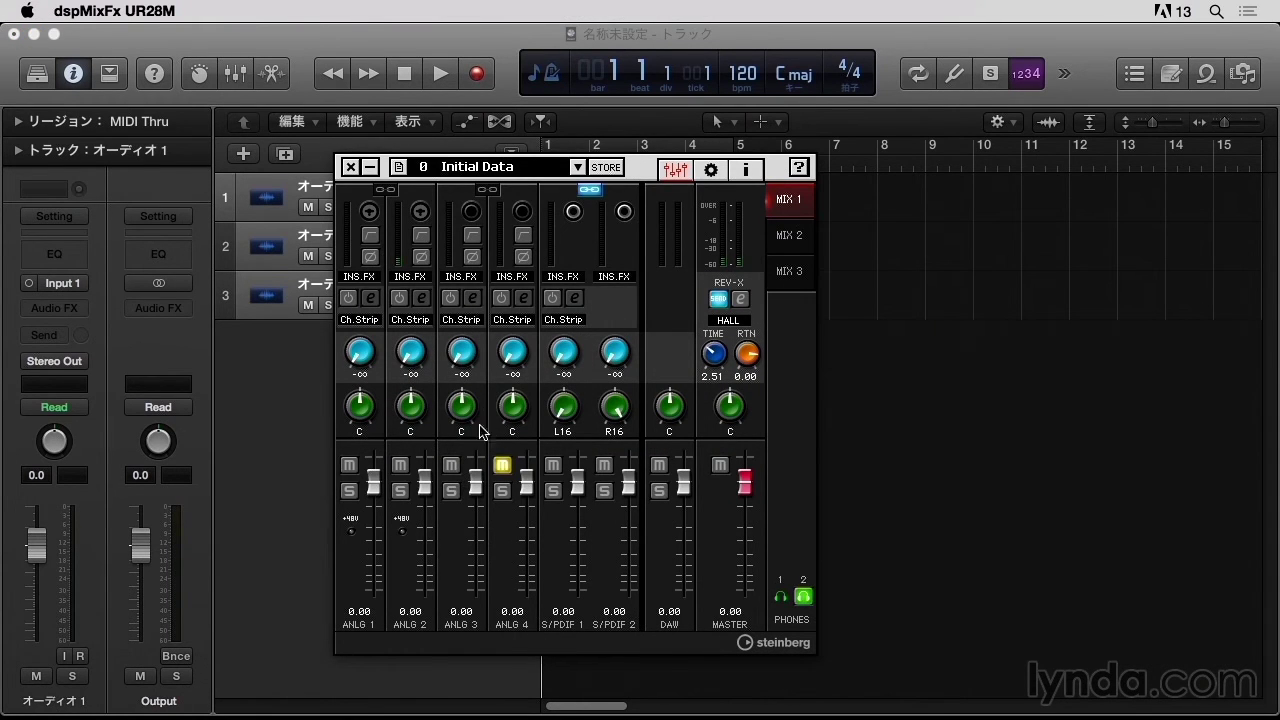
- Switch back to Logic Pro X and check the input level of each audio track in turn
{"action": "left_click", "coordinate": [287, 397]}
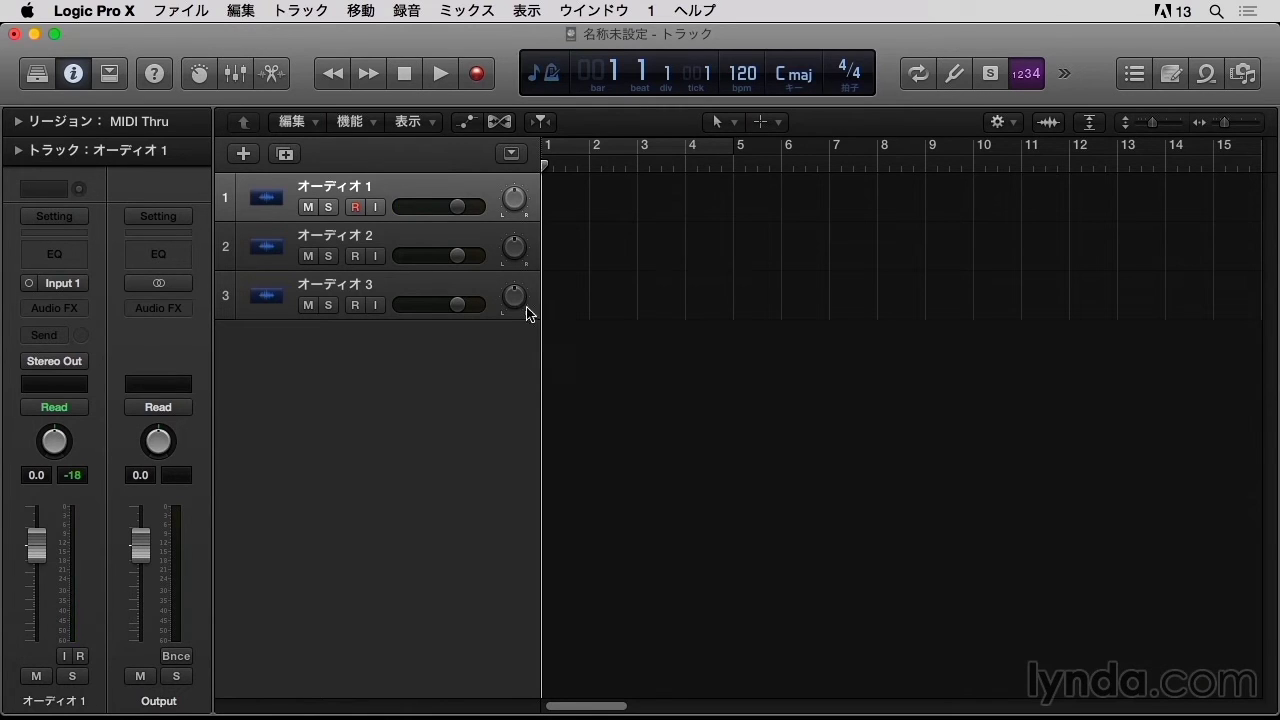
{"action": "left_click", "coordinate": [226, 257]}
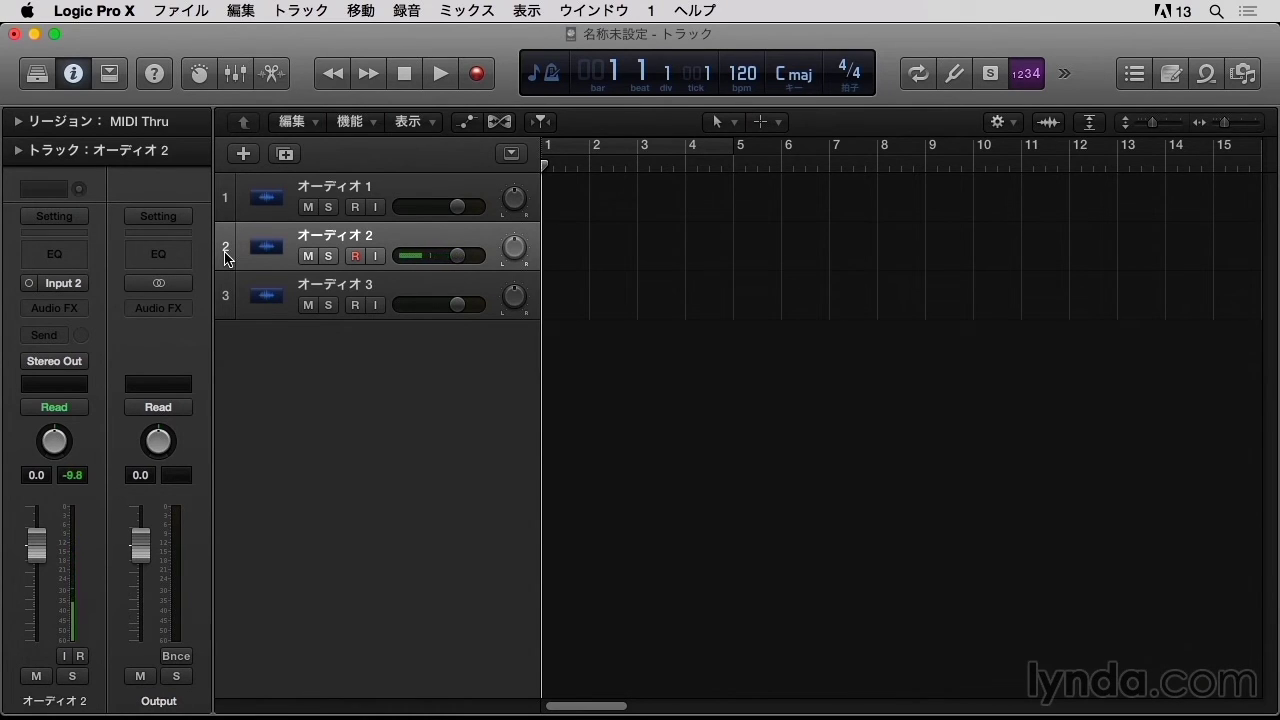
{"action": "left_click", "coordinate": [225, 296]}
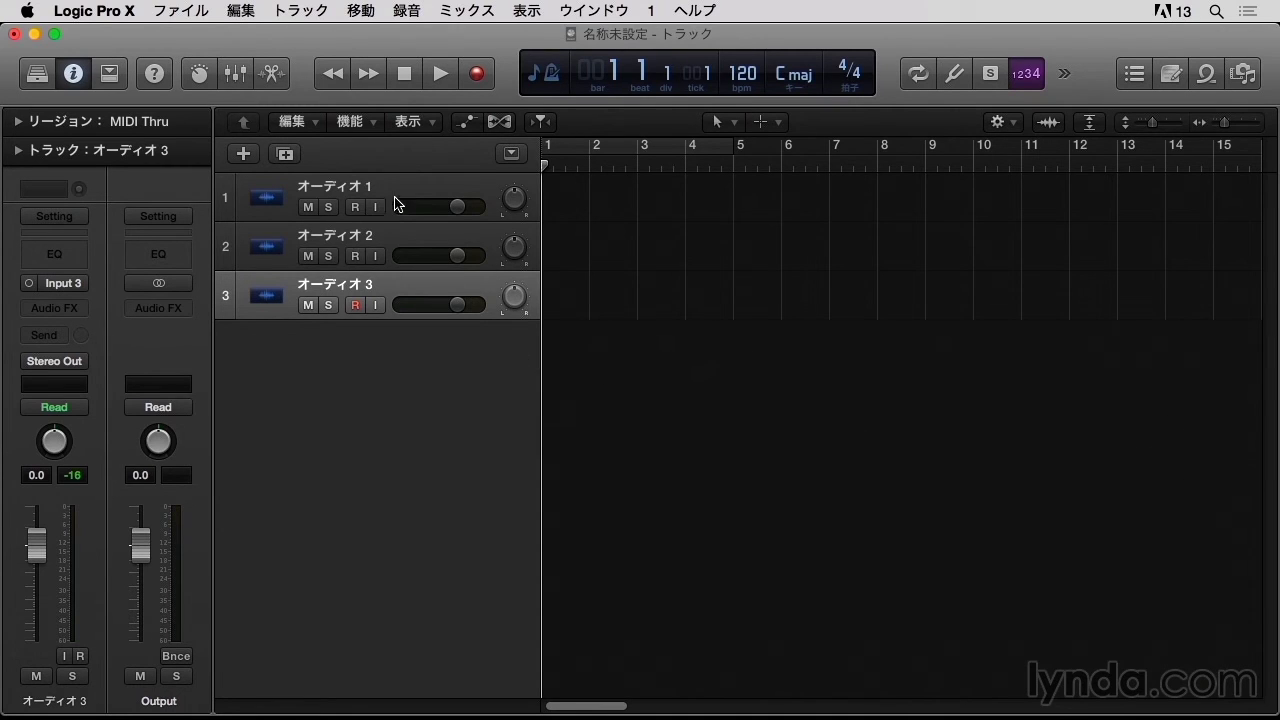
- Record-enable all three audio tracks and record them simultaneously from bar 1 to about bar 14
{"action": "left_click", "coordinate": [353, 208]}
{"action": "left_click", "coordinate": [355, 256]}
{"action": "left_click", "coordinate": [355, 304]}
{"action": "left_click_drag", "start_coordinate": [359, 209], "coordinate": [362, 294]}
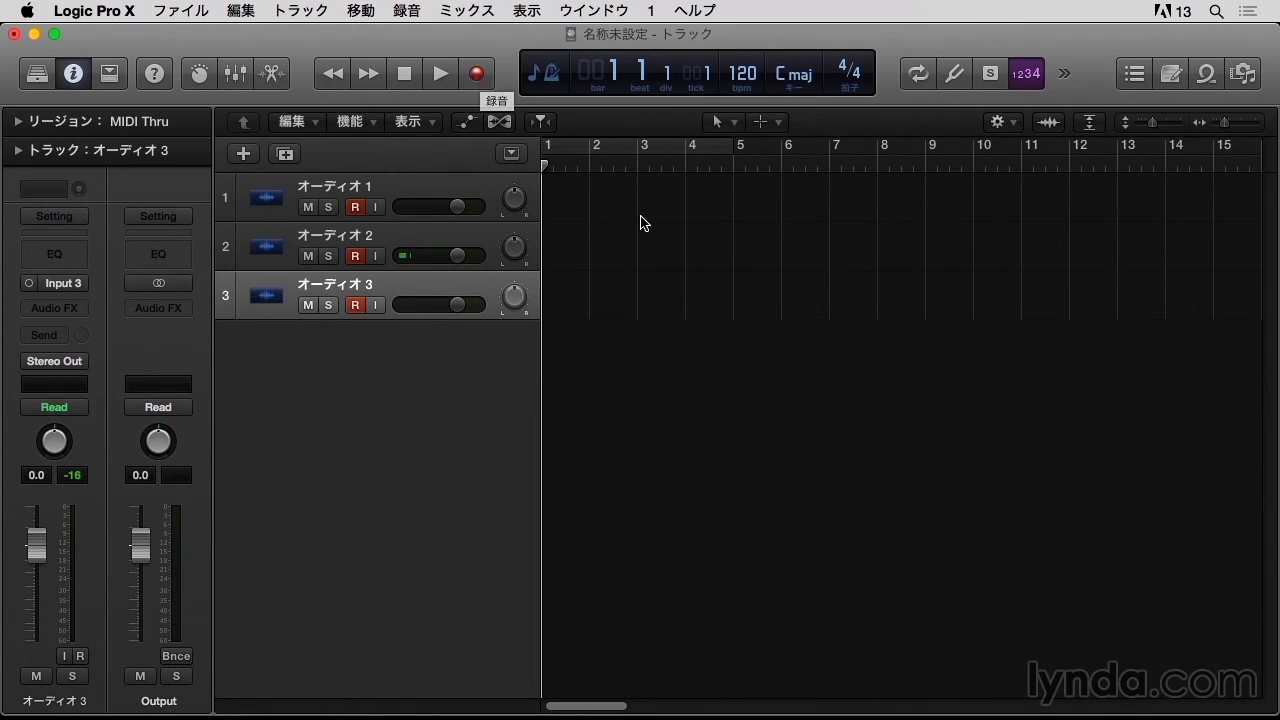
{"action": "left_click", "coordinate": [477, 78]}
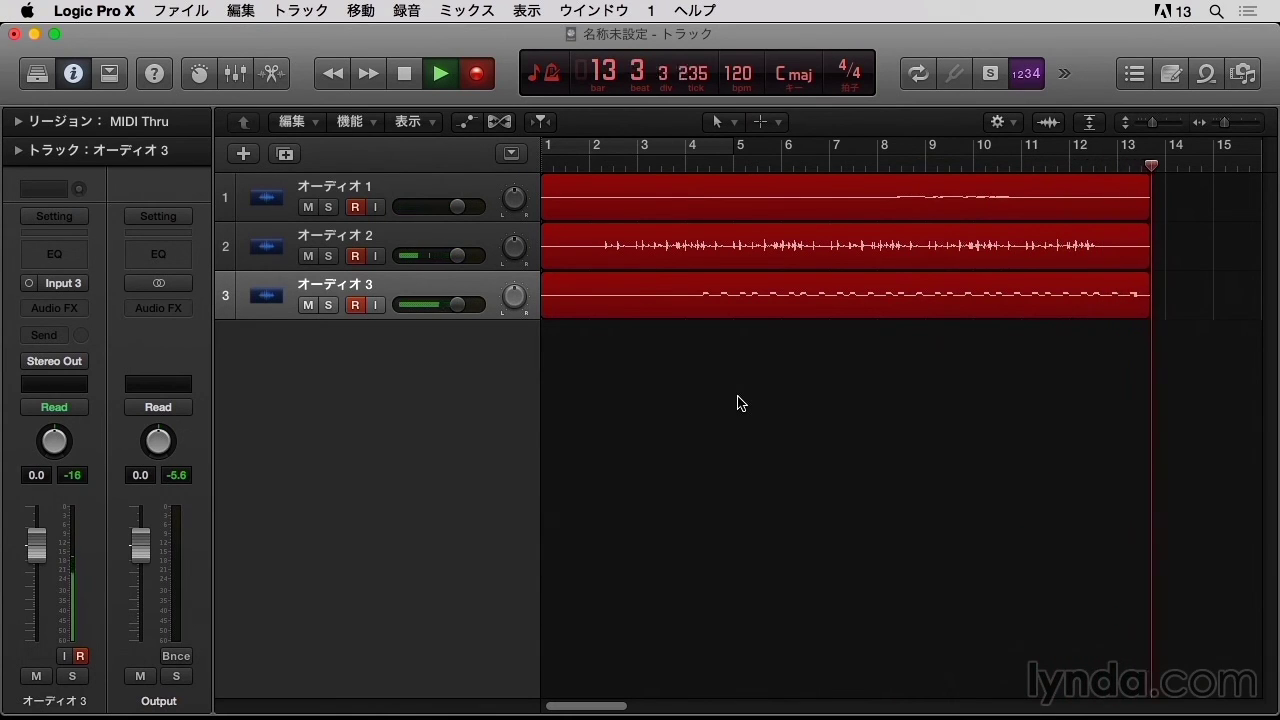
{"action": "key", "text": "space"}
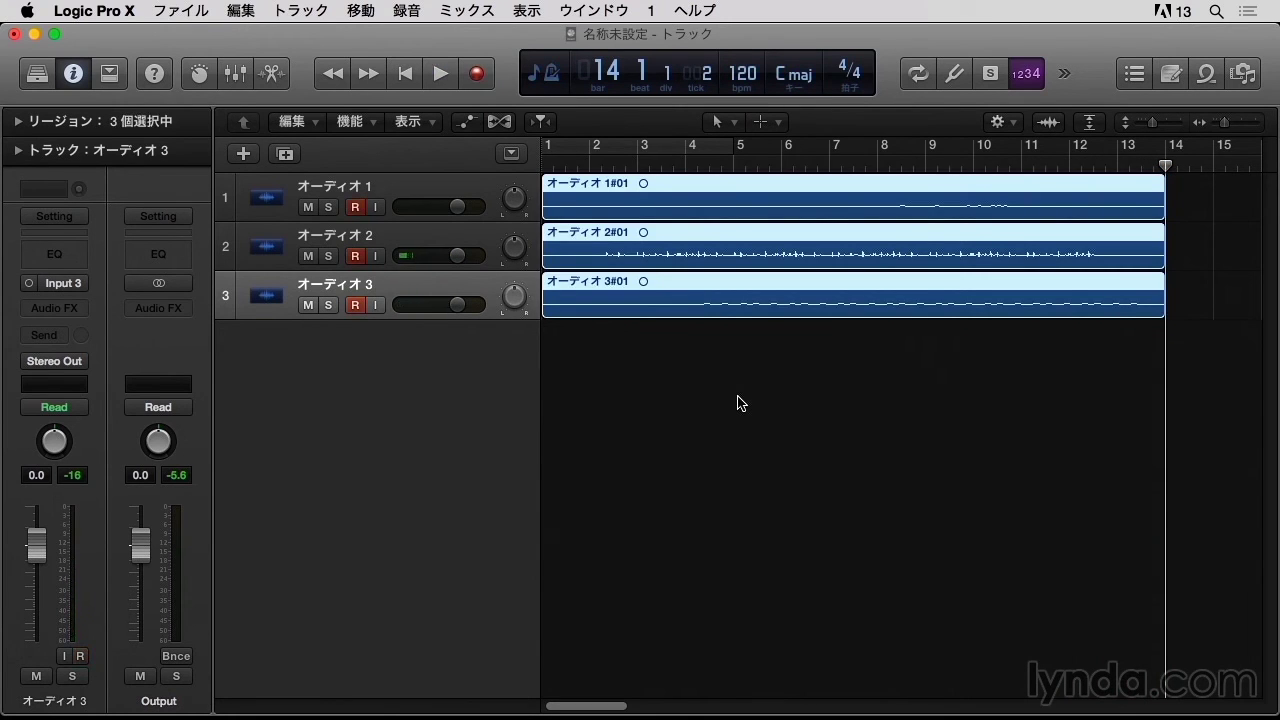
- Turn off record enable on the three audio tracks and play the recording back from the project start
{"action": "left_click", "coordinate": [355, 207]}
{"action": "left_click", "coordinate": [355, 256]}
{"action": "left_click", "coordinate": [406, 74]}
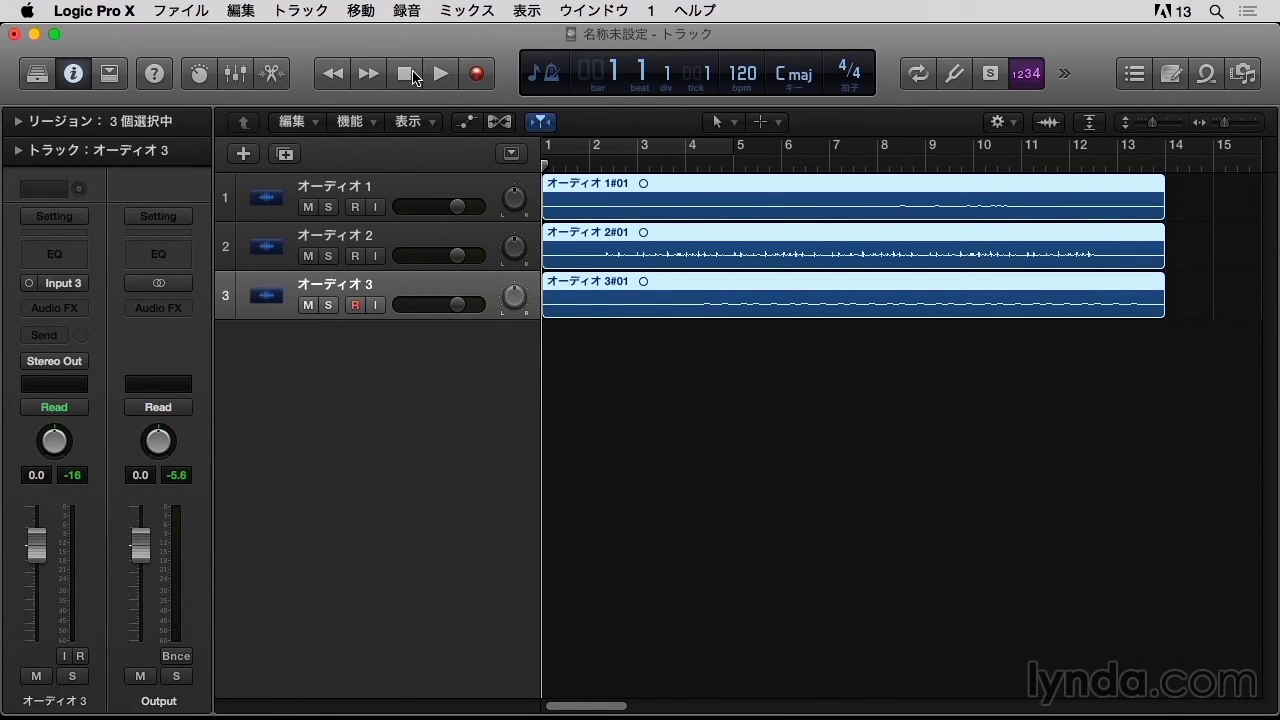
{"action": "key", "text": "space"}
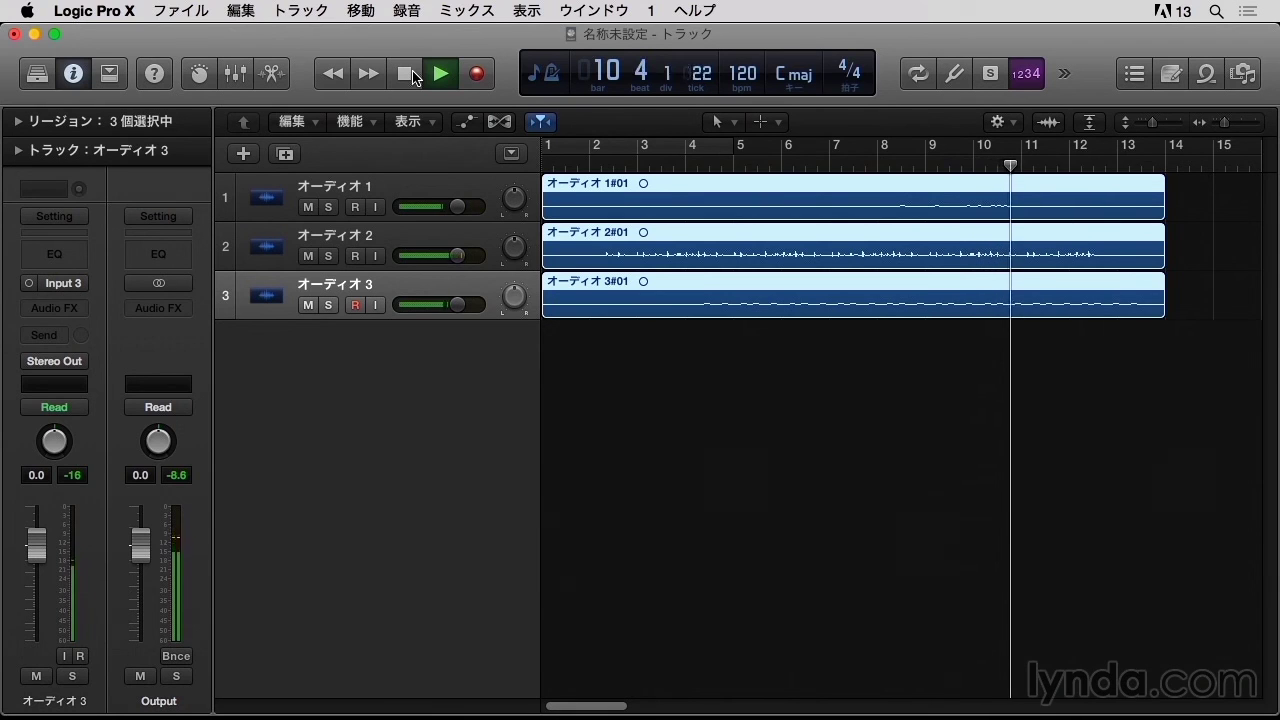
{"action": "left_click", "coordinate": [406, 74]}
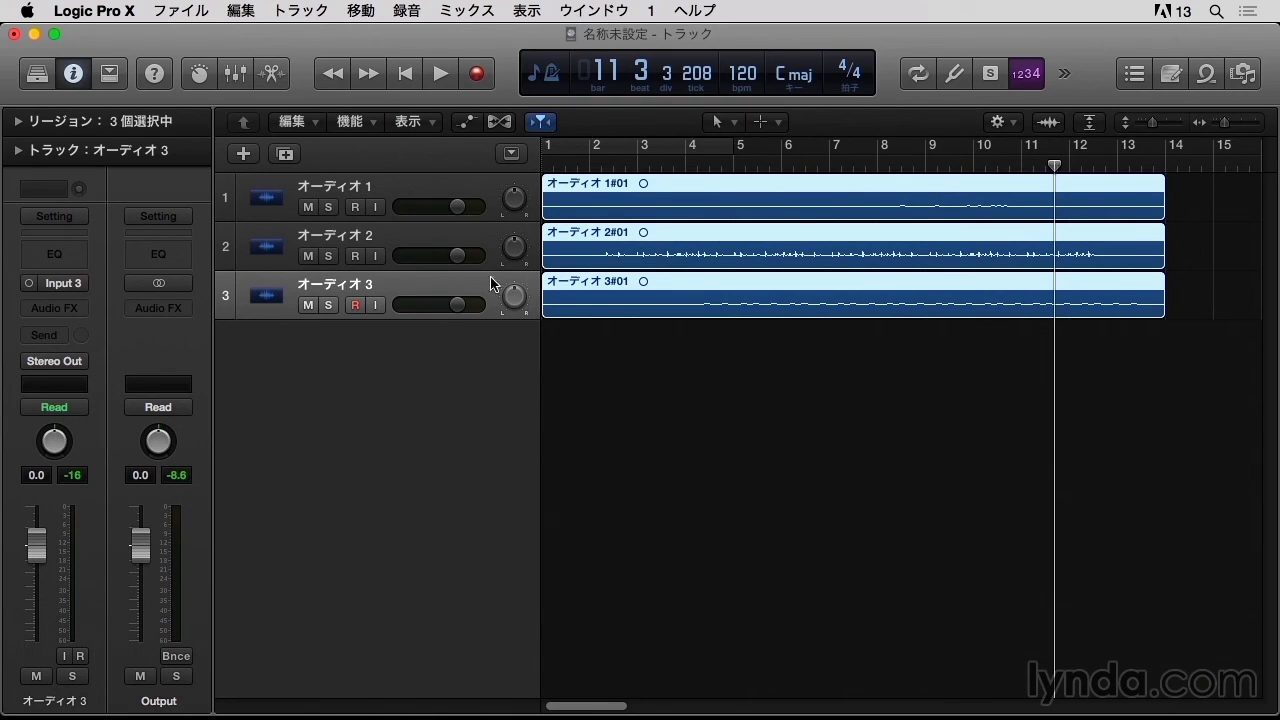
- Solo the first audio track and listen to its recording from about bar 9
{"action": "left_click", "coordinate": [329, 207]}
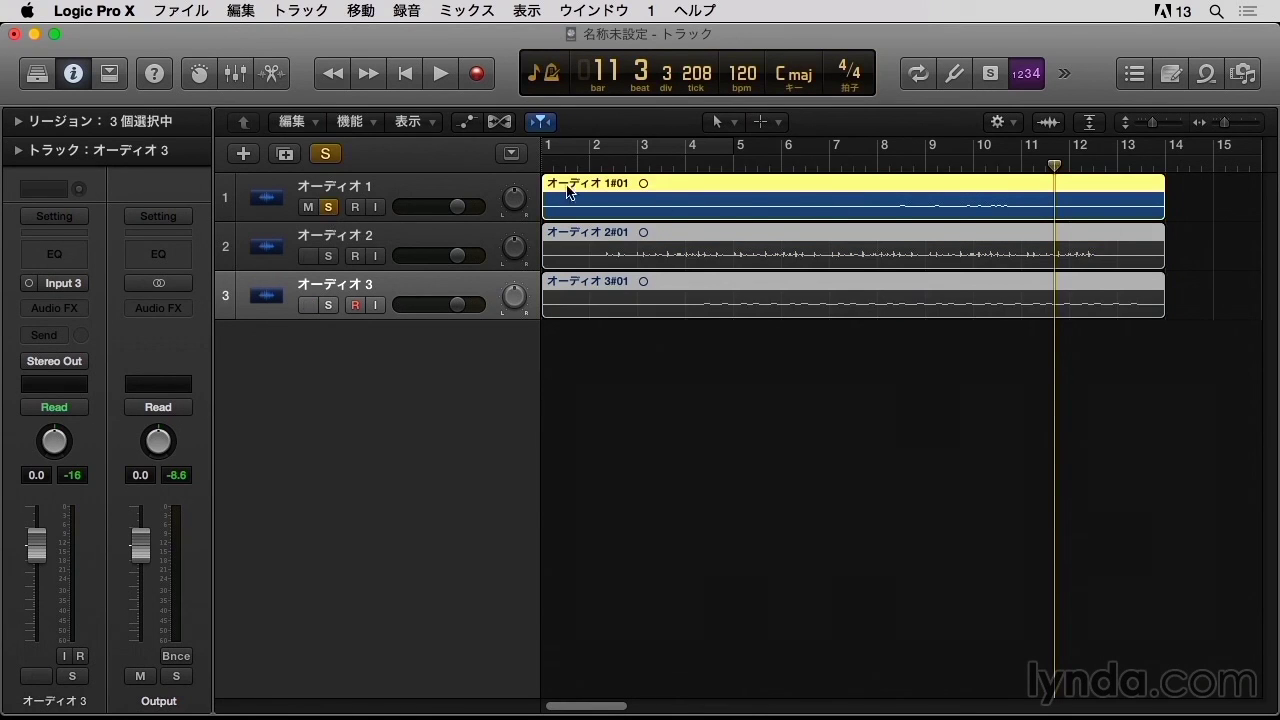
{"action": "left_click", "coordinate": [925, 172]}
{"action": "key", "text": "space"}
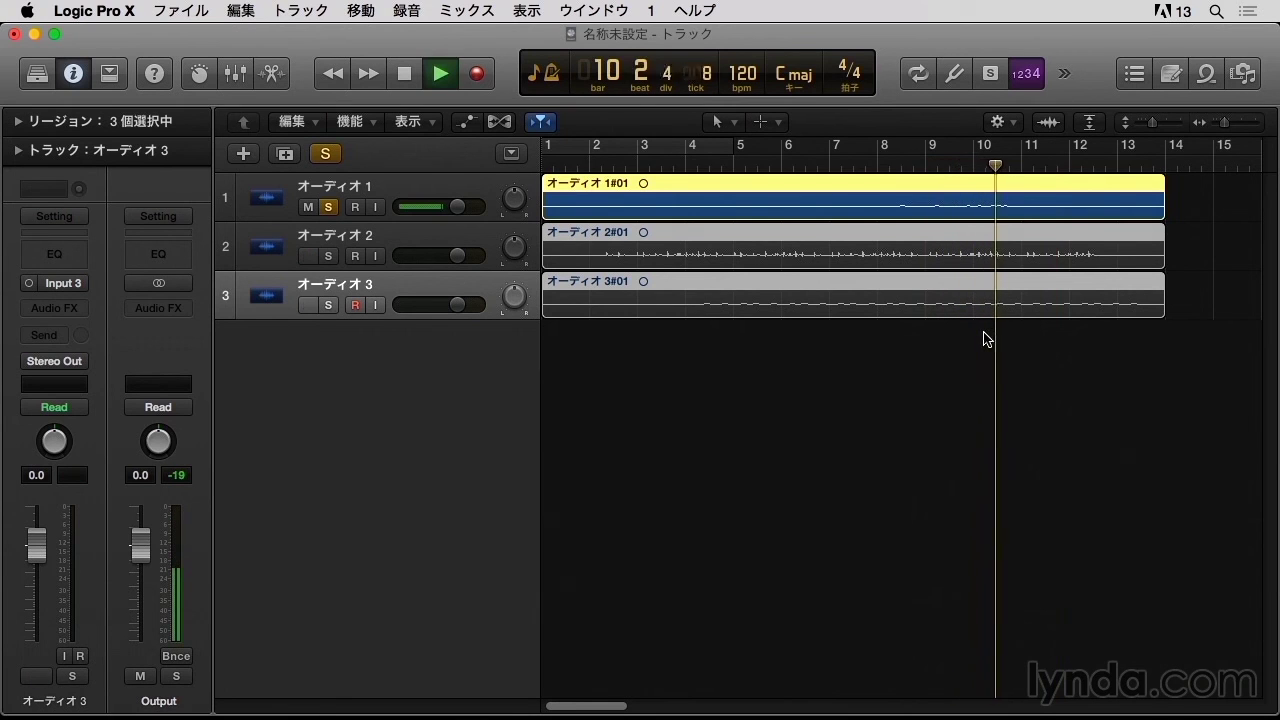
{"action": "key", "text": "space"}
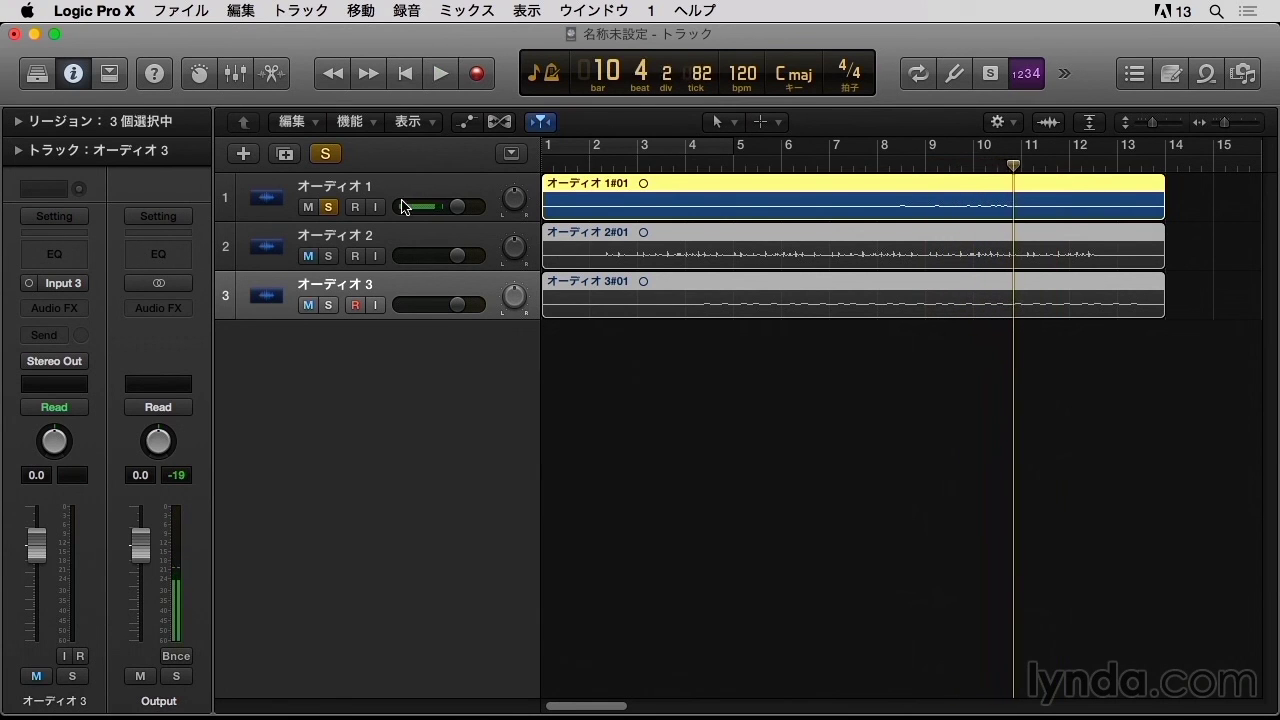
- Move the solo from the first to the second audio track, play its recording from about bar 8, and unsolo it
{"action": "left_click", "coordinate": [329, 207]}
{"action": "left_click", "coordinate": [329, 256]}
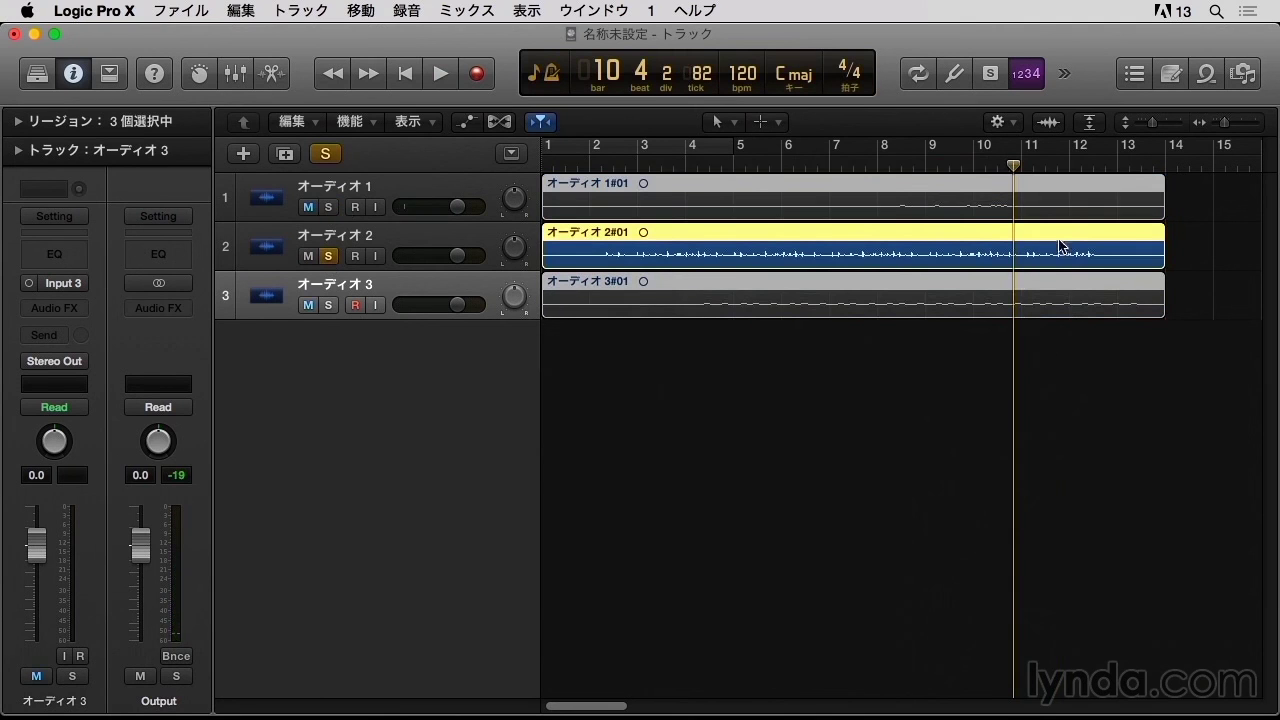
{"action": "left_click", "coordinate": [886, 168]}
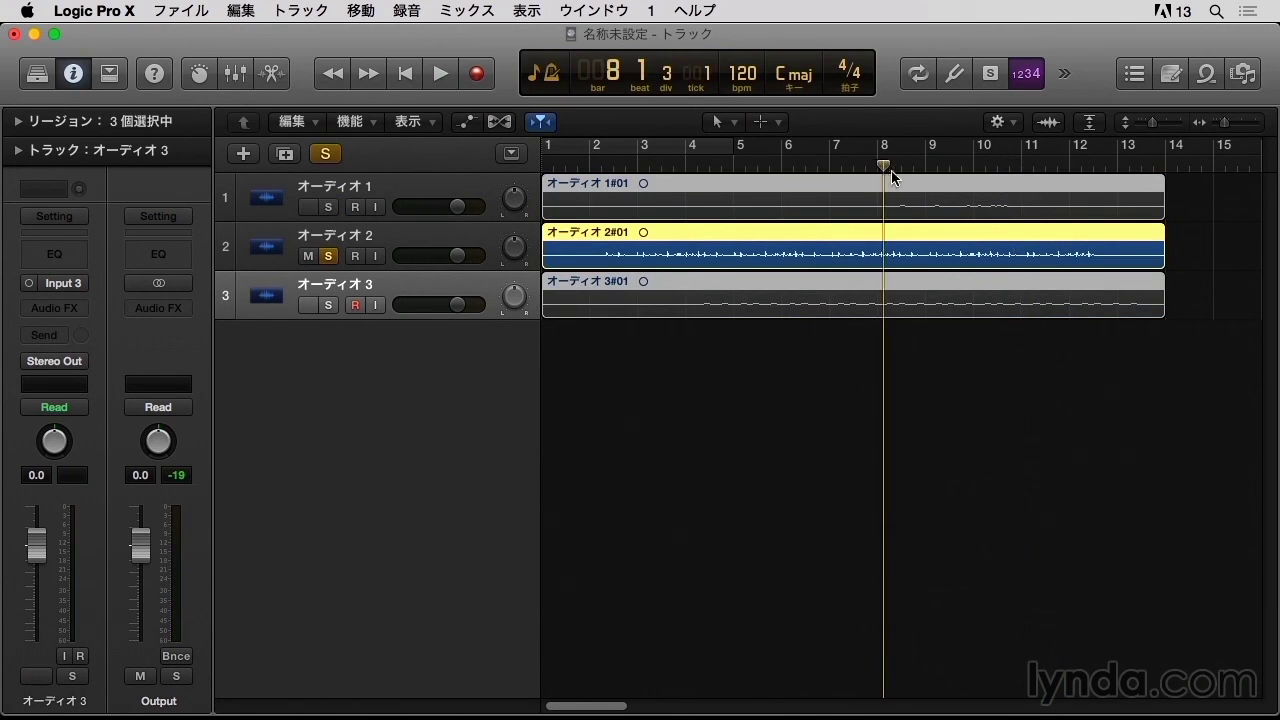
{"action": "key", "text": "space"}
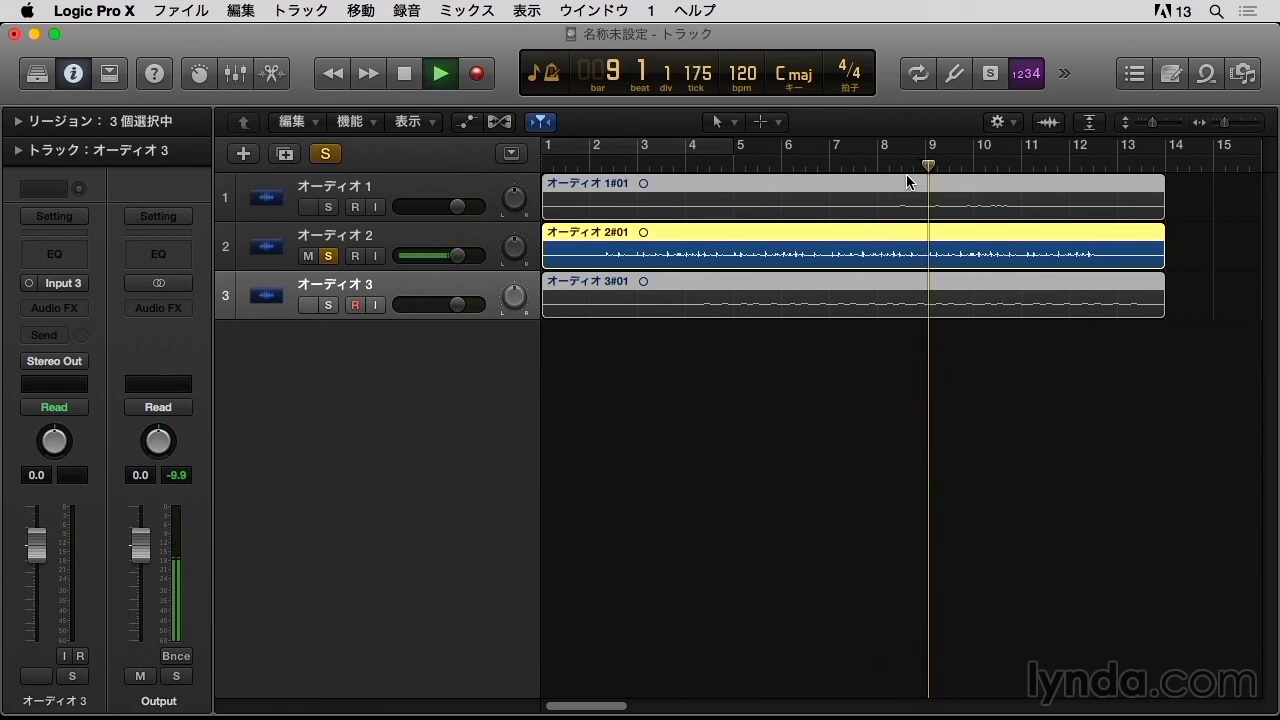
{"action": "key", "text": "space"}
{"action": "left_click", "coordinate": [328, 255]}
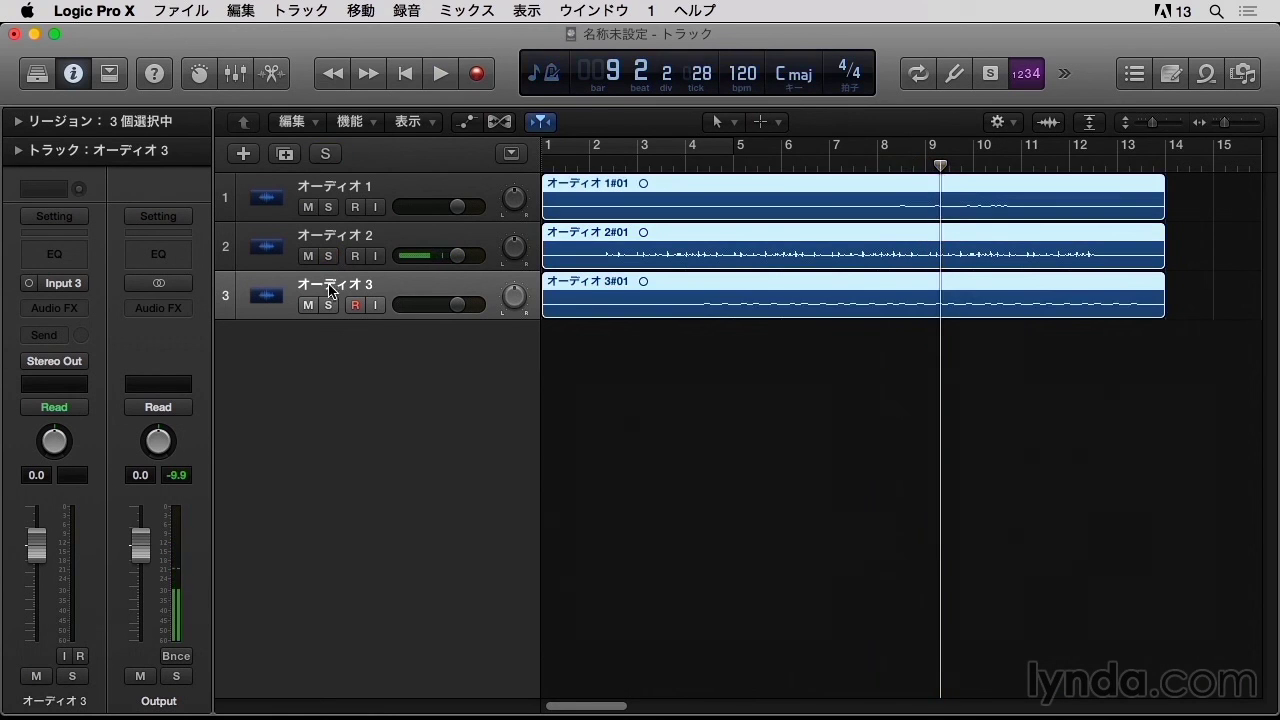
- Solo the third audio track to hear its recording from about bar 9, and clear the region selection and the solo
{"action": "left_click", "coordinate": [328, 304]}
{"action": "key", "text": "space"}
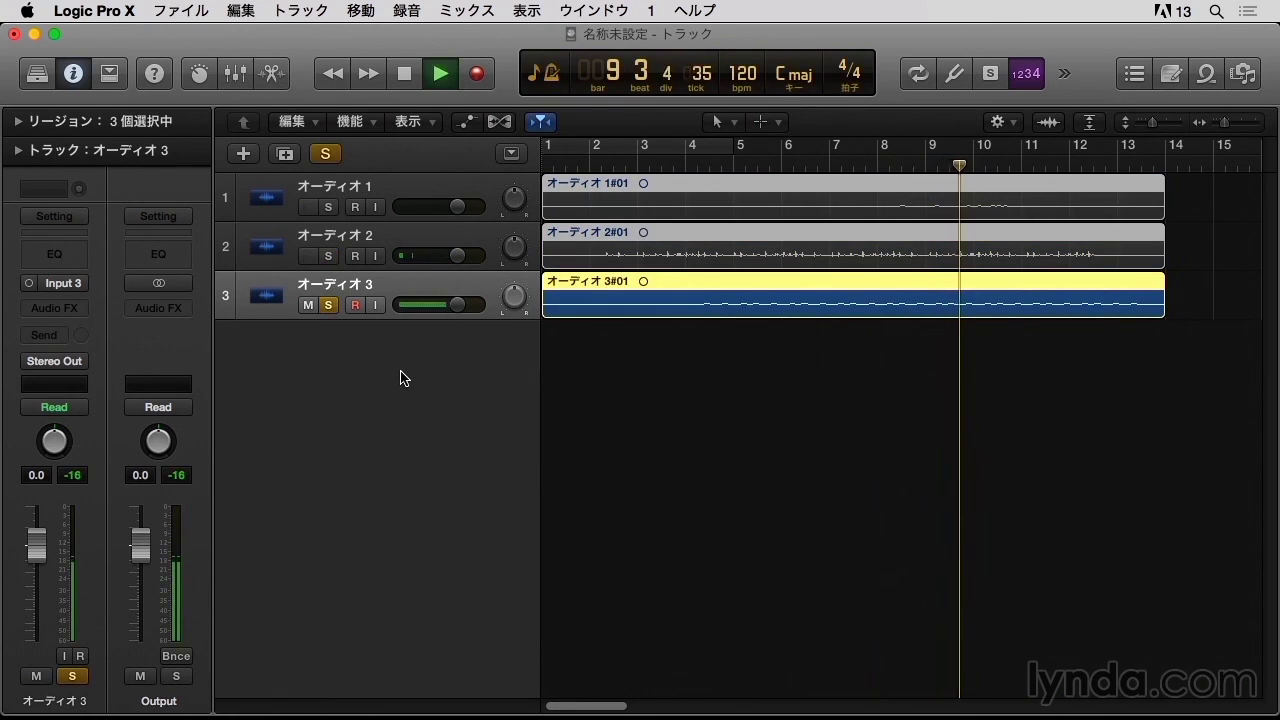
{"action": "key", "text": "space"}
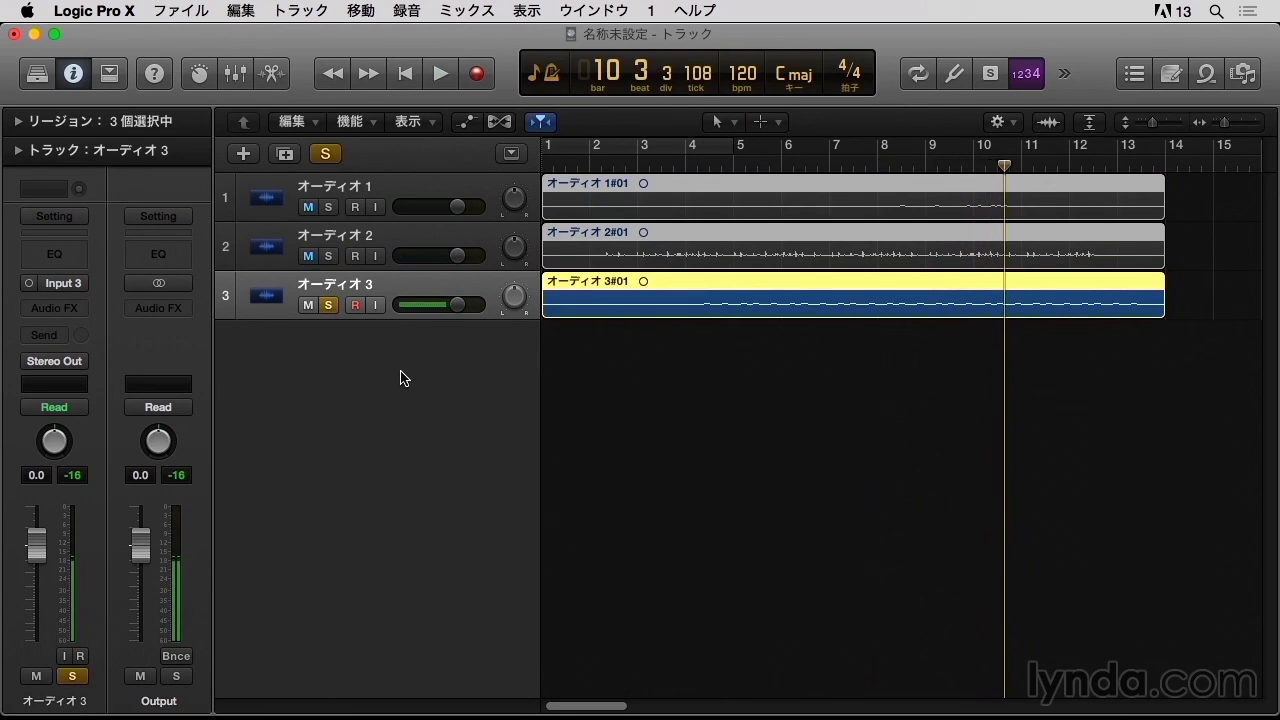
{"action": "left_click", "coordinate": [855, 425]}
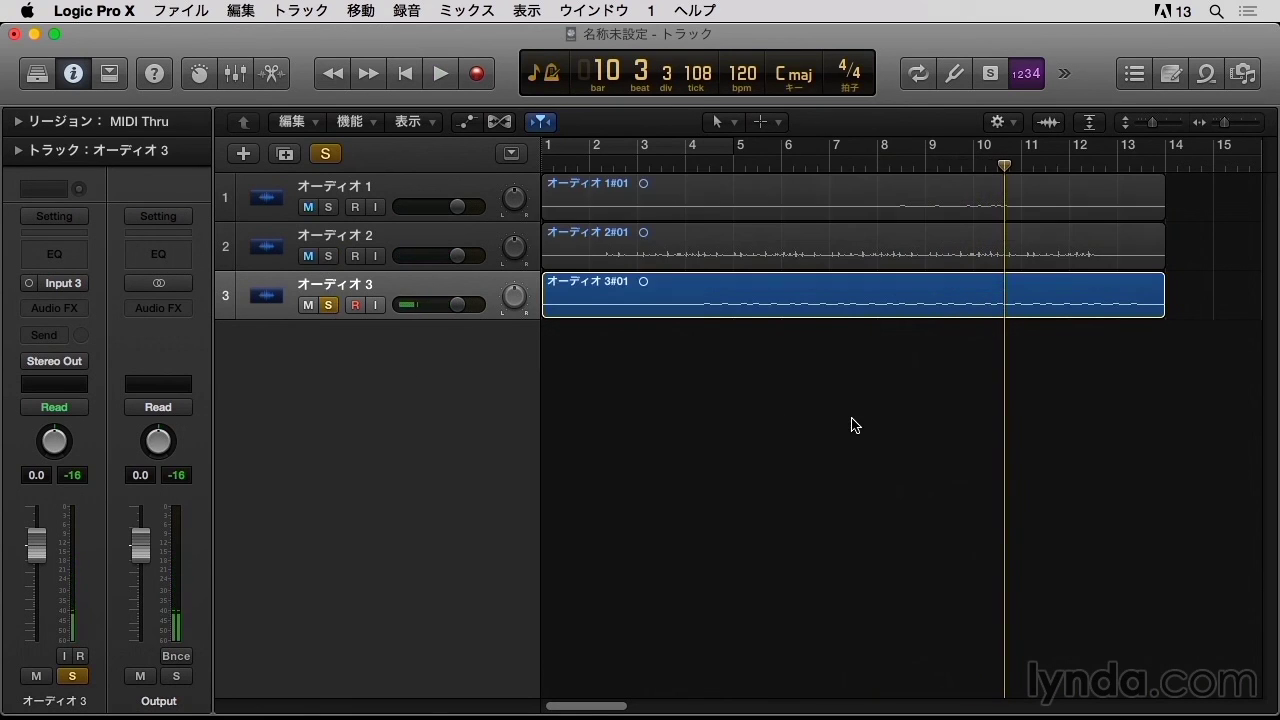
{"action": "left_click", "coordinate": [328, 306]}
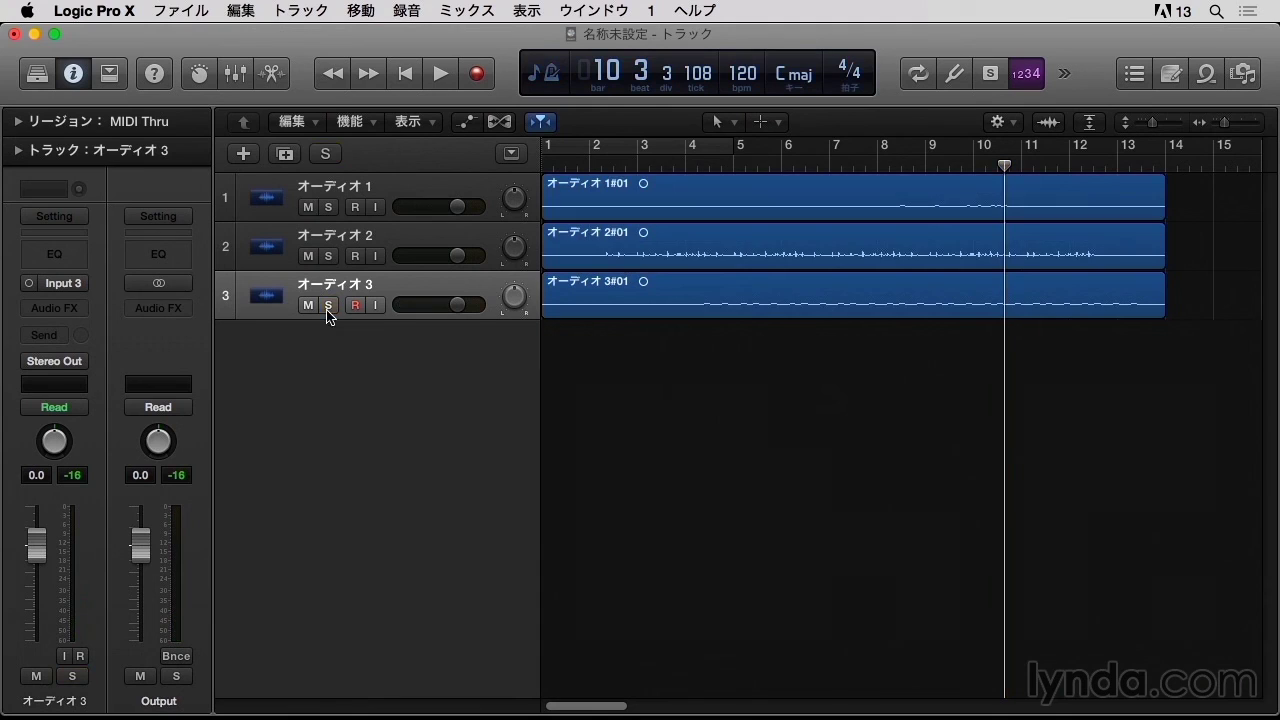